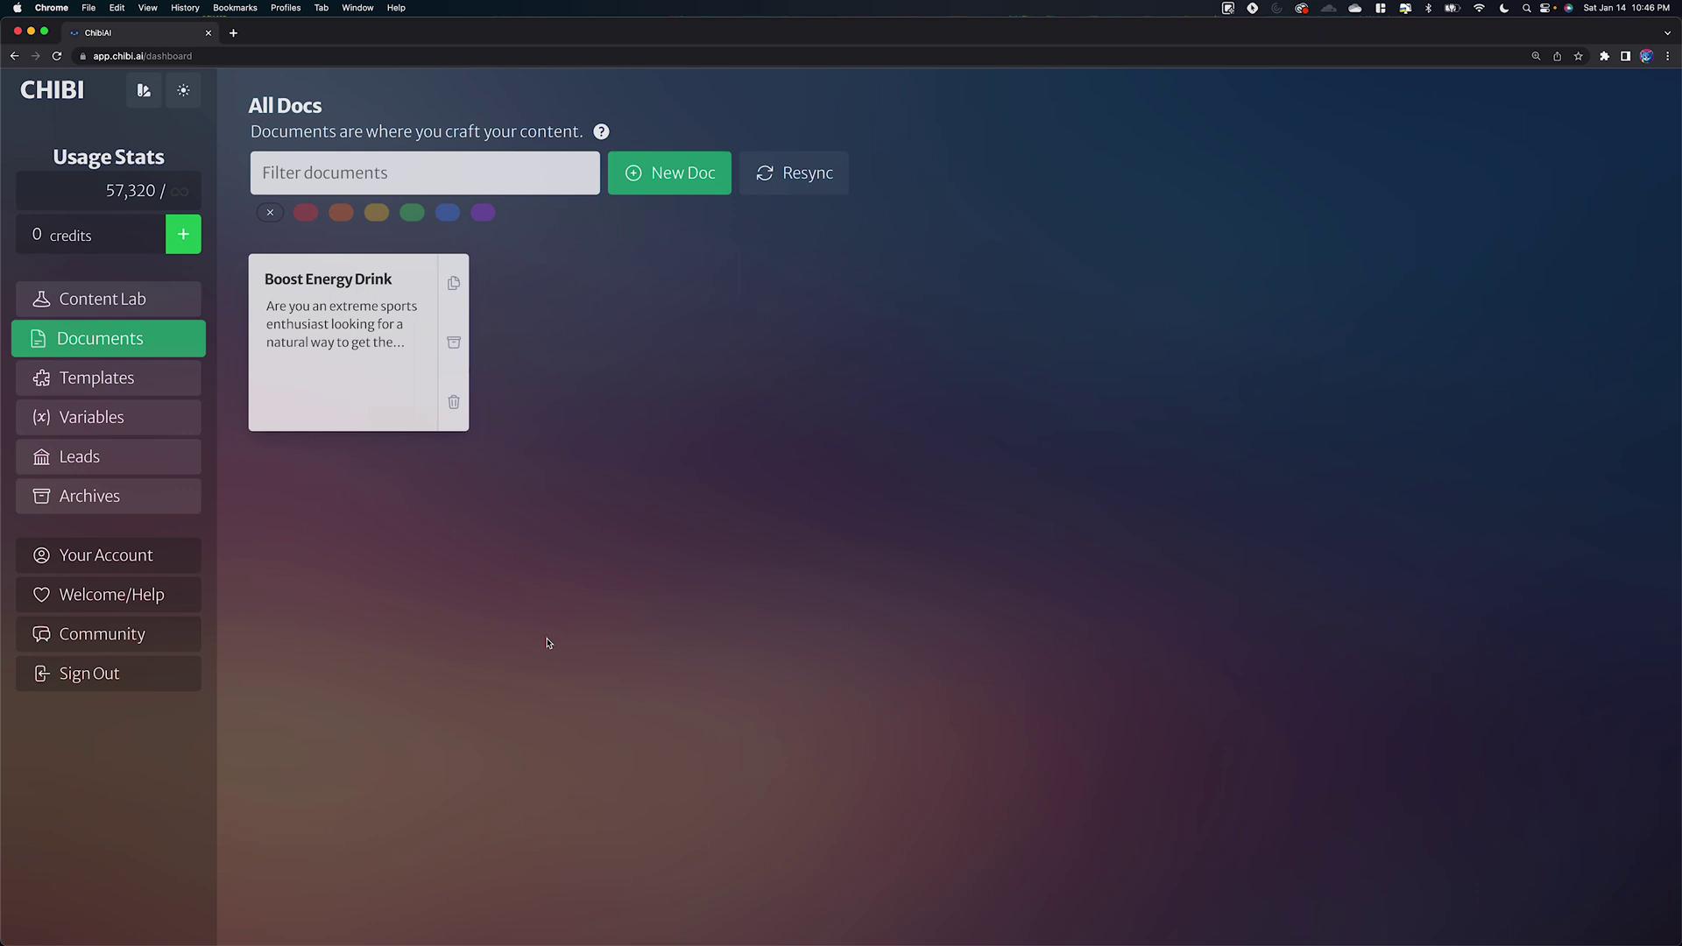
Step: Start a new blank document and show its empty Topic context field
click(659, 171)
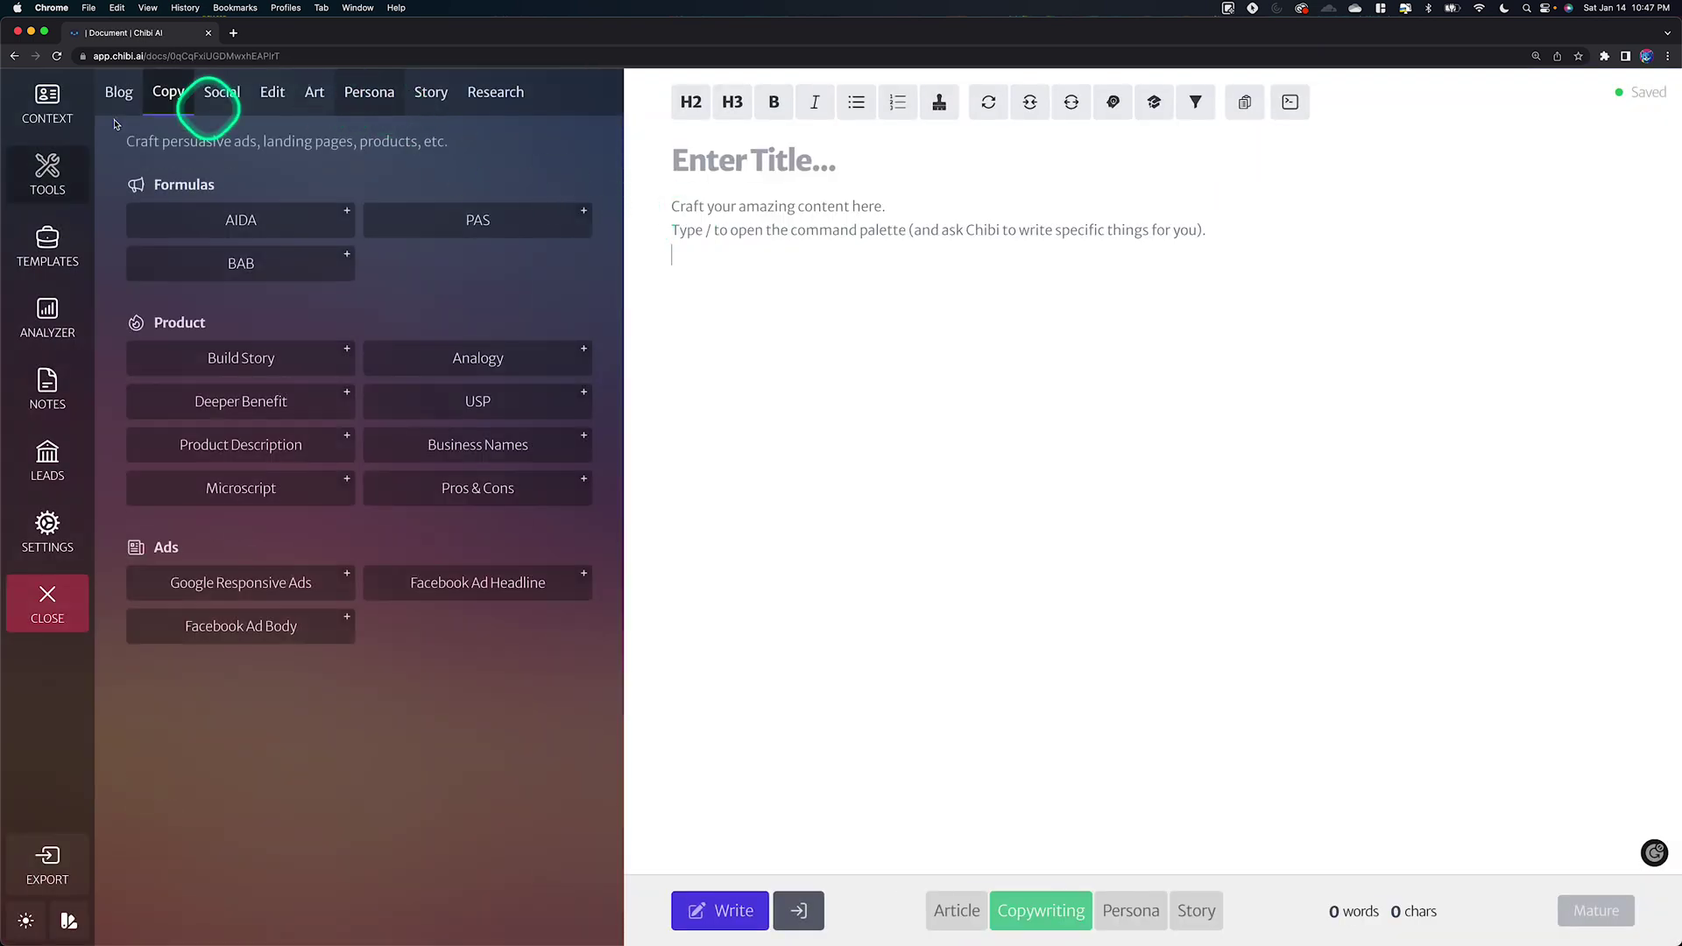
click(48, 101)
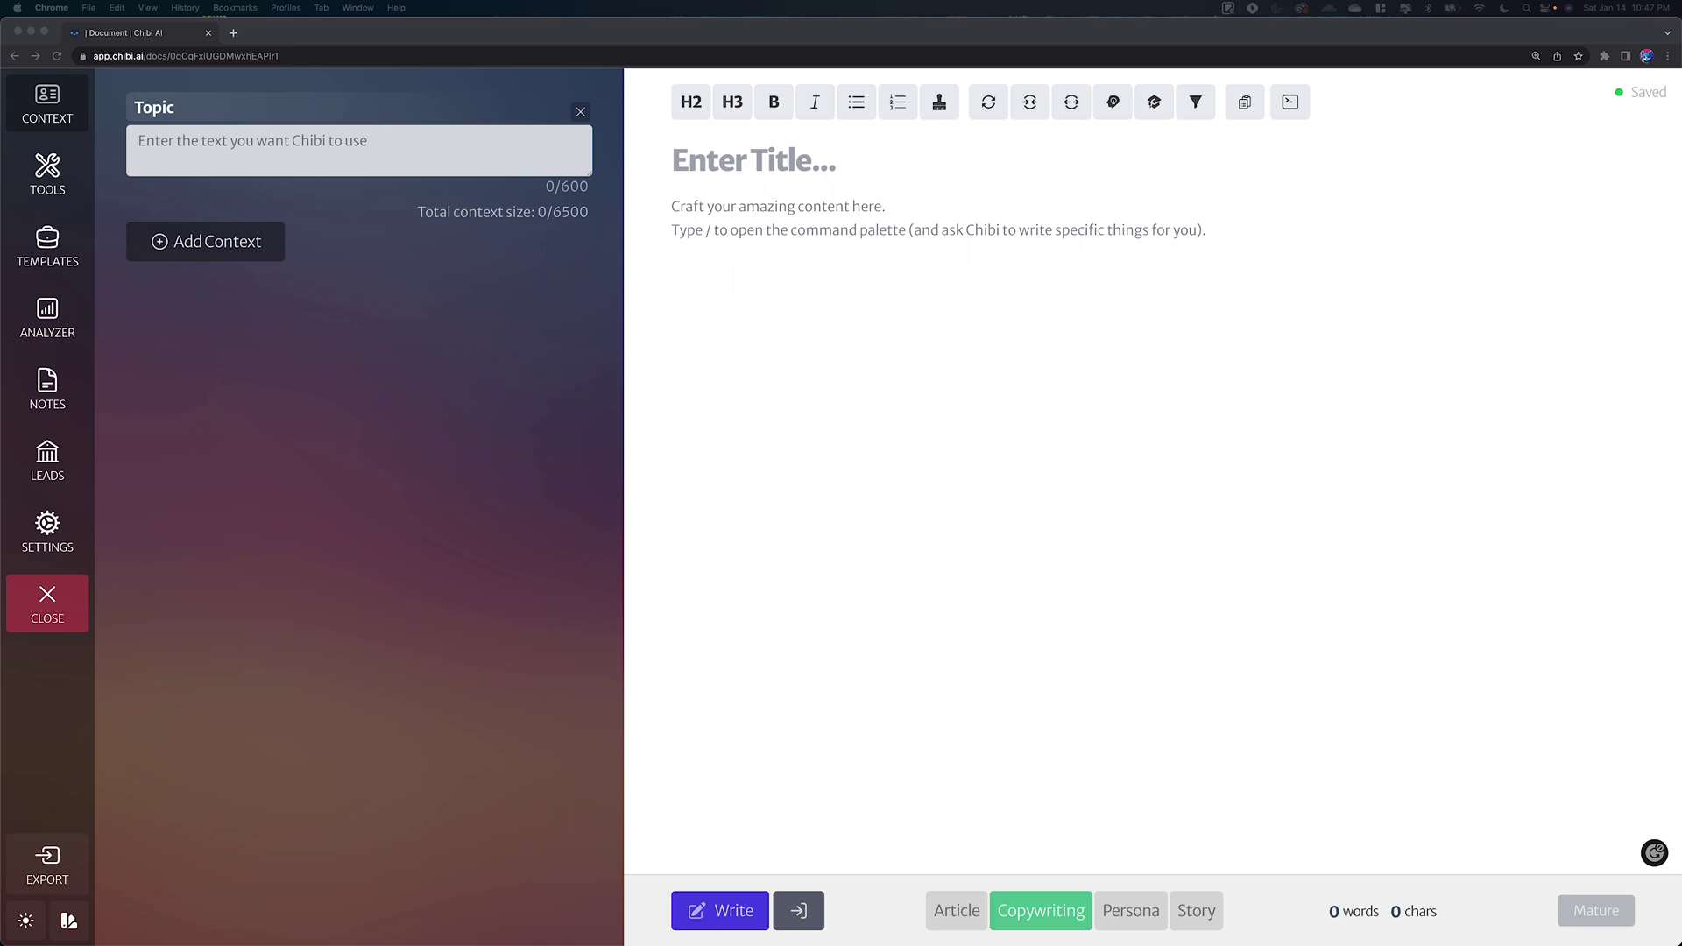
Step: Paste the Birdie bird feeder description, with its ultra-HD 360-degree camera, into the Topic context
click(405, 148)
text(Birdie, the revolutionary backyard bird feeder with an ultra-HD 360-degree camera so you never miss your feathered visitors again.)
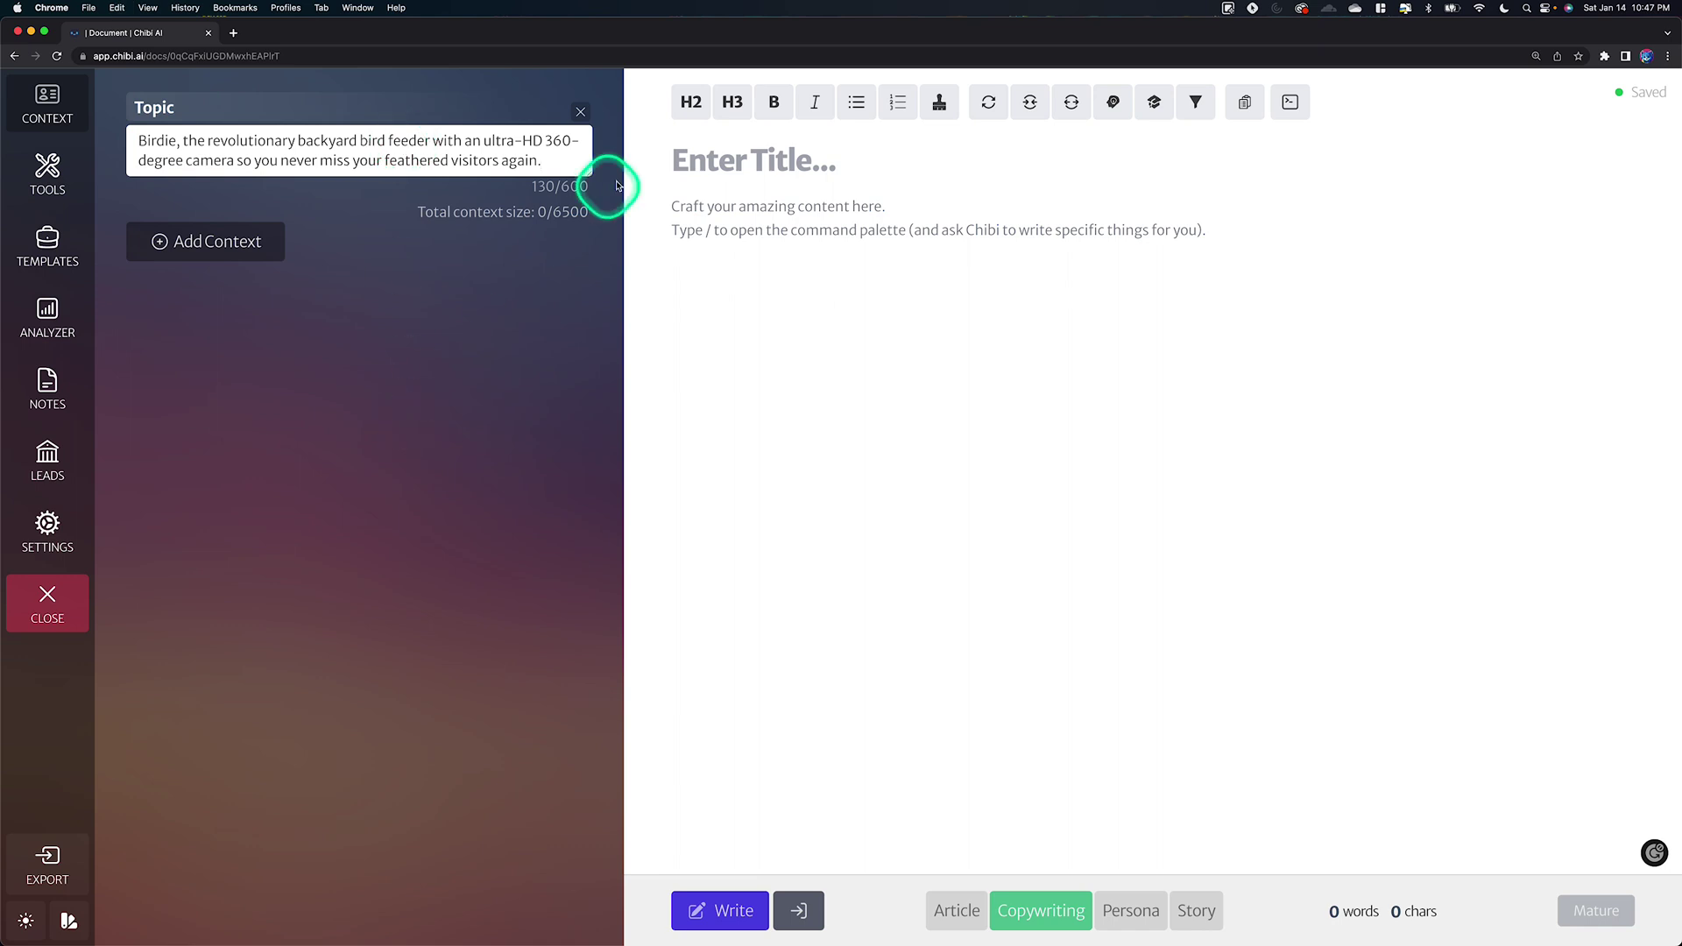
mouse_move(593, 176)
mouse_down()
mouse_move(604, 214)
mouse_move(611, 189)
mouse_up()
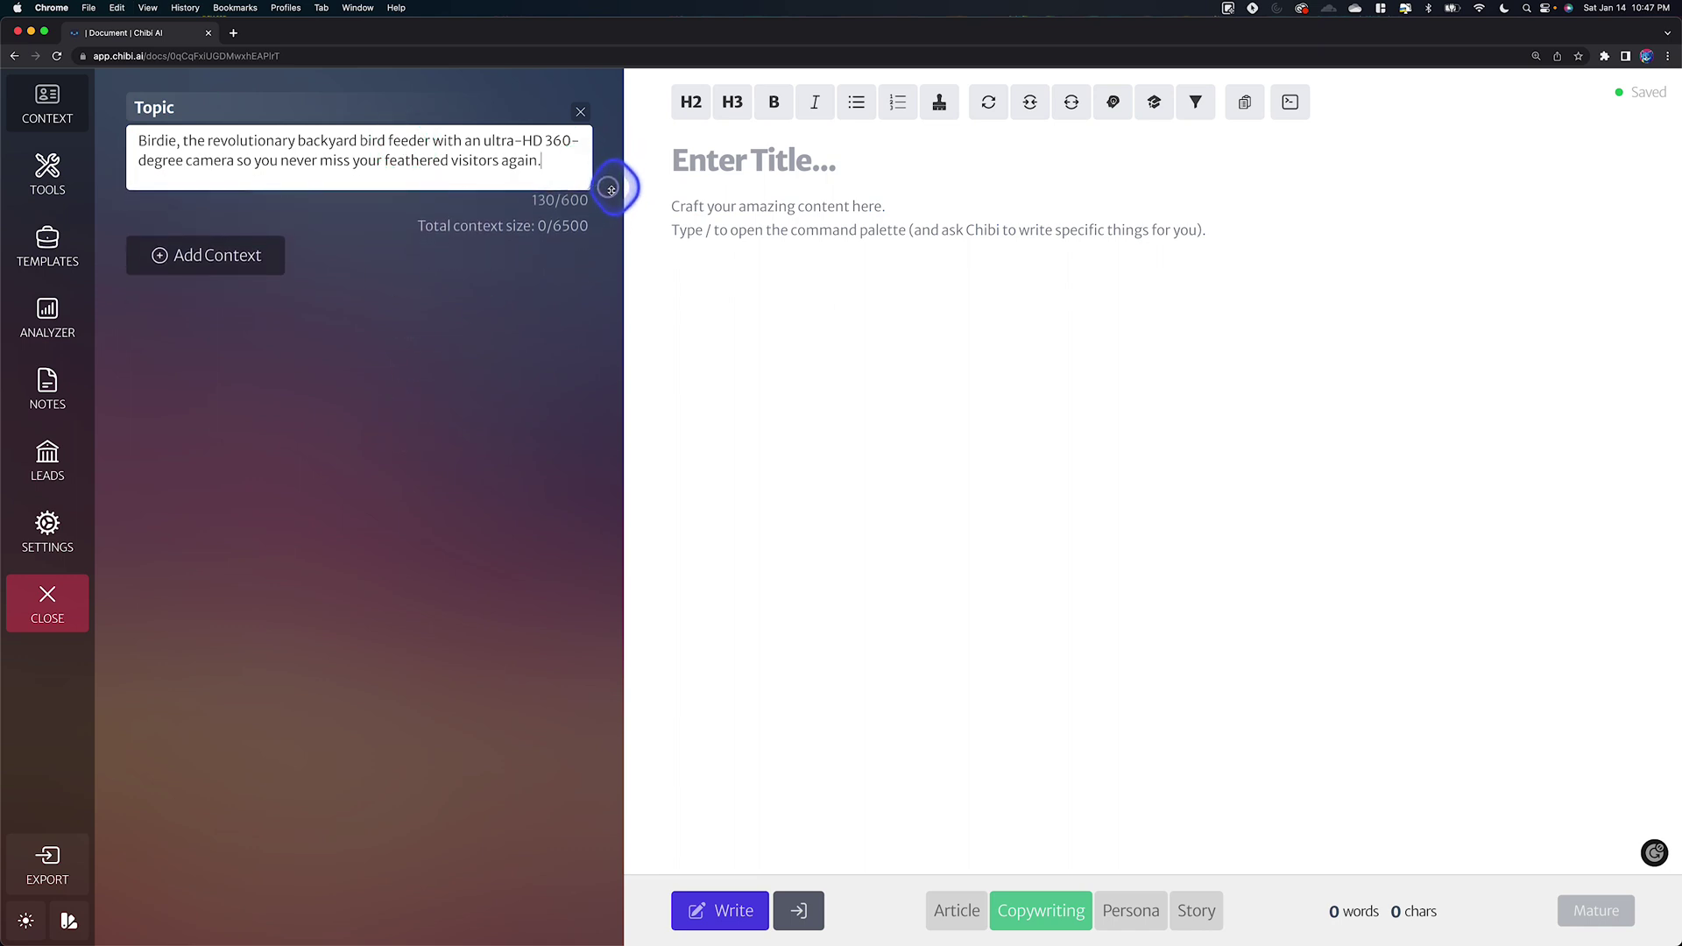
double_click(156, 107)
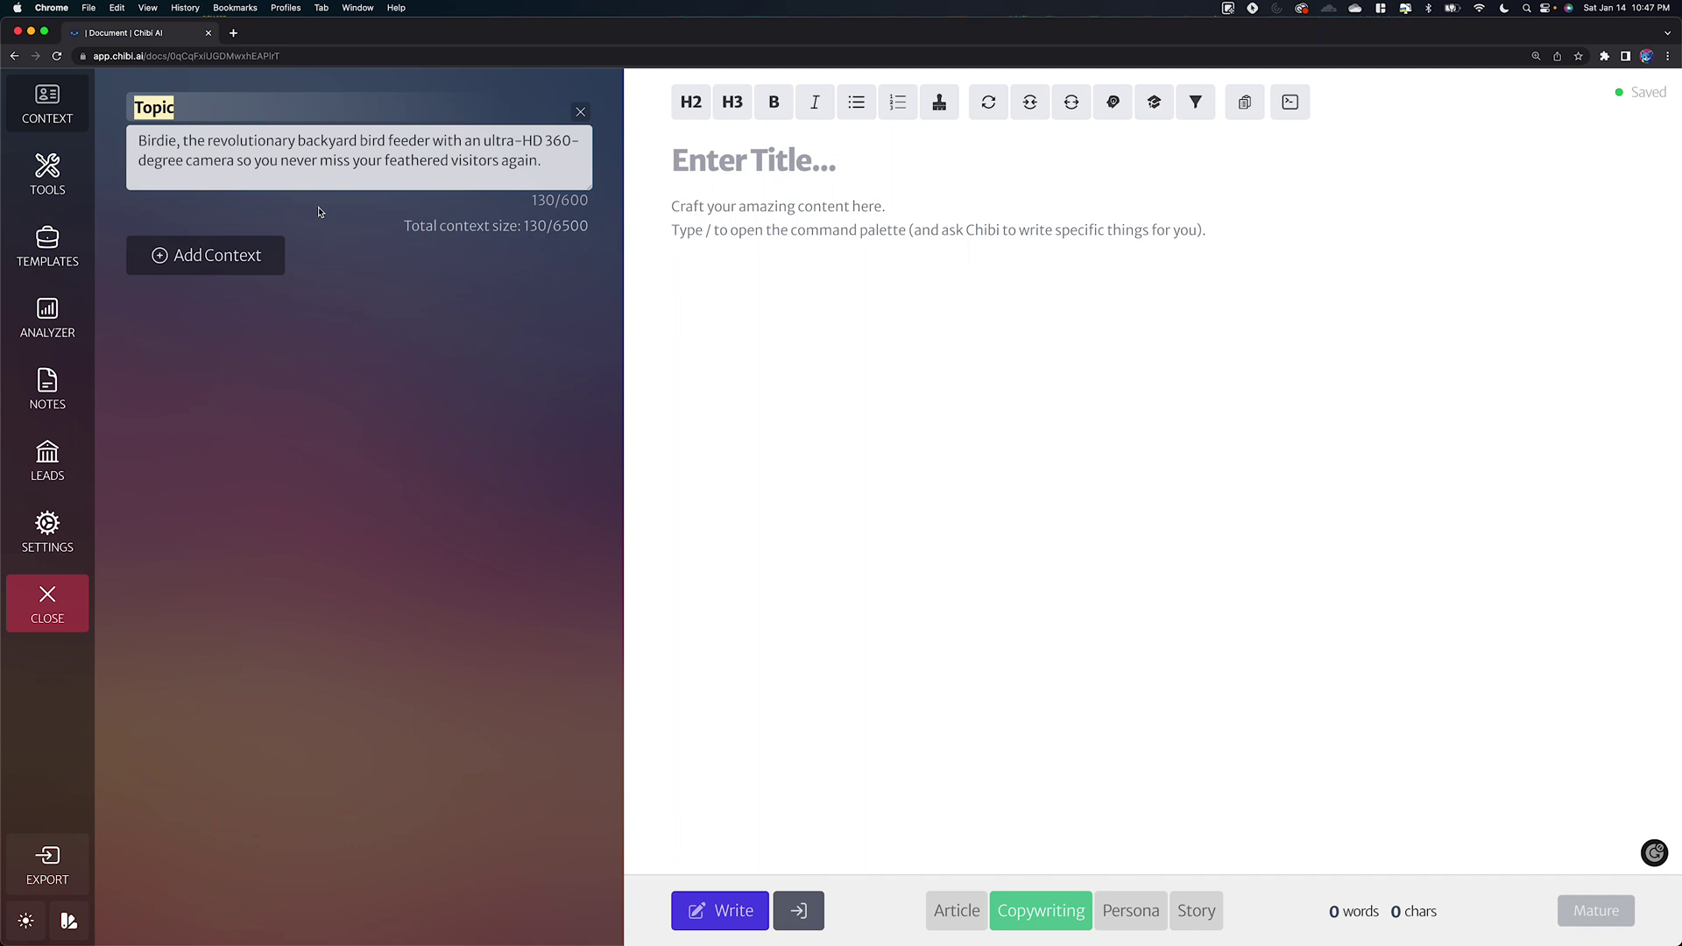
click(319, 338)
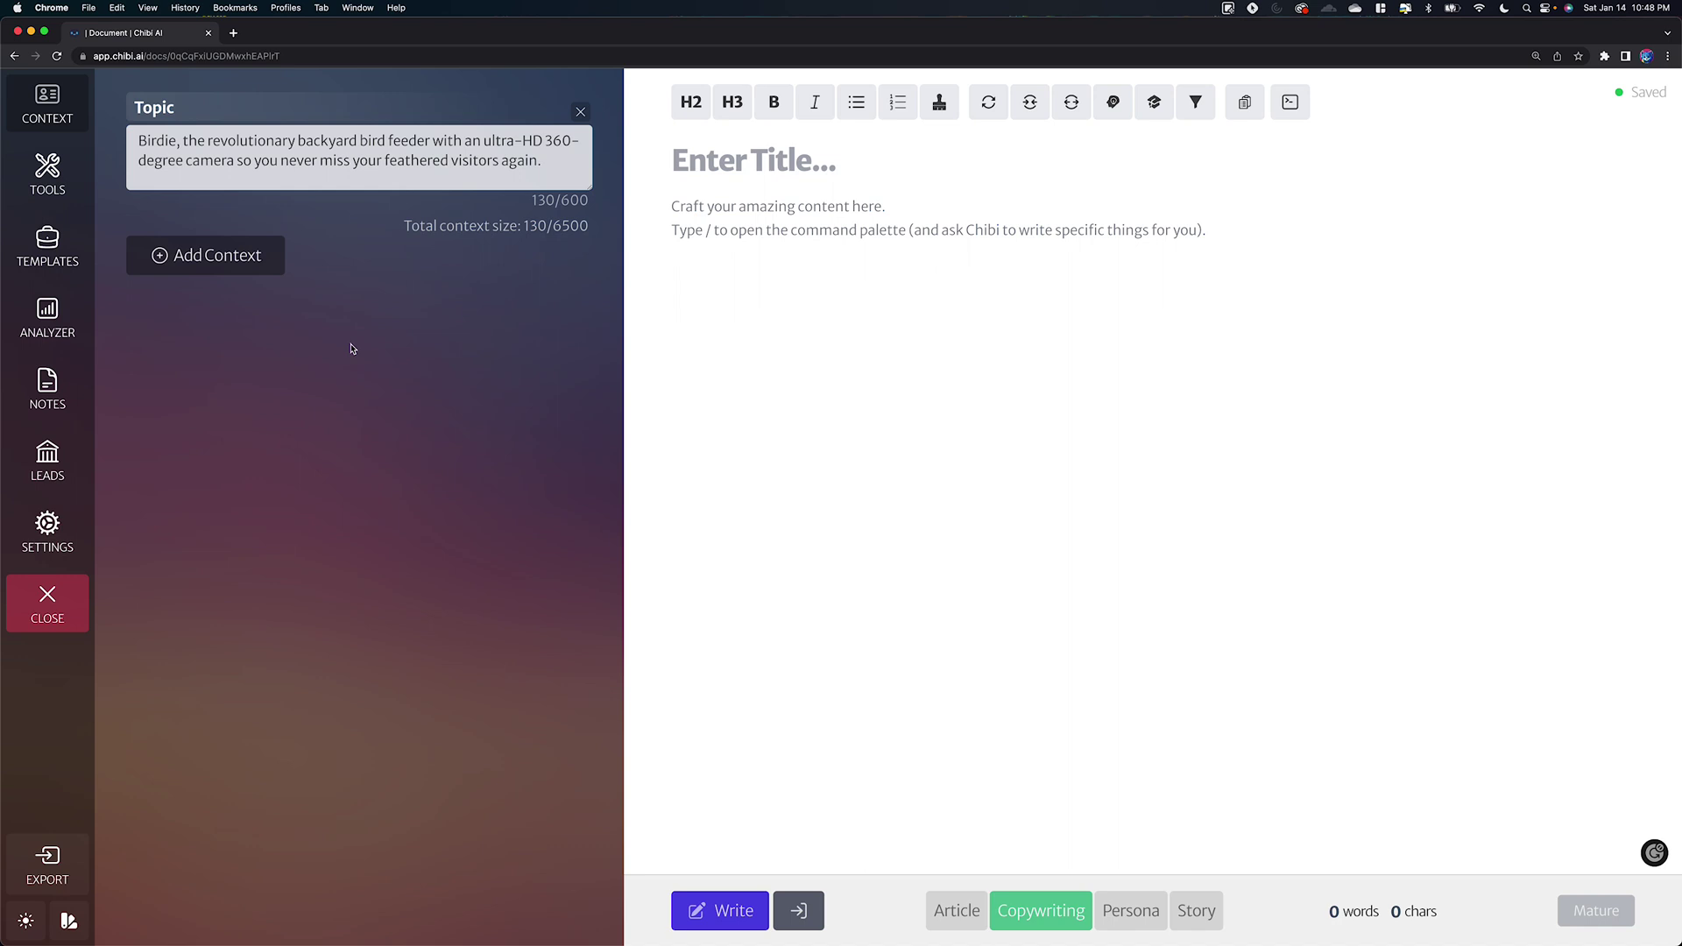
Step: Rename the Topic context label to 'Product description'
double_click(171, 118)
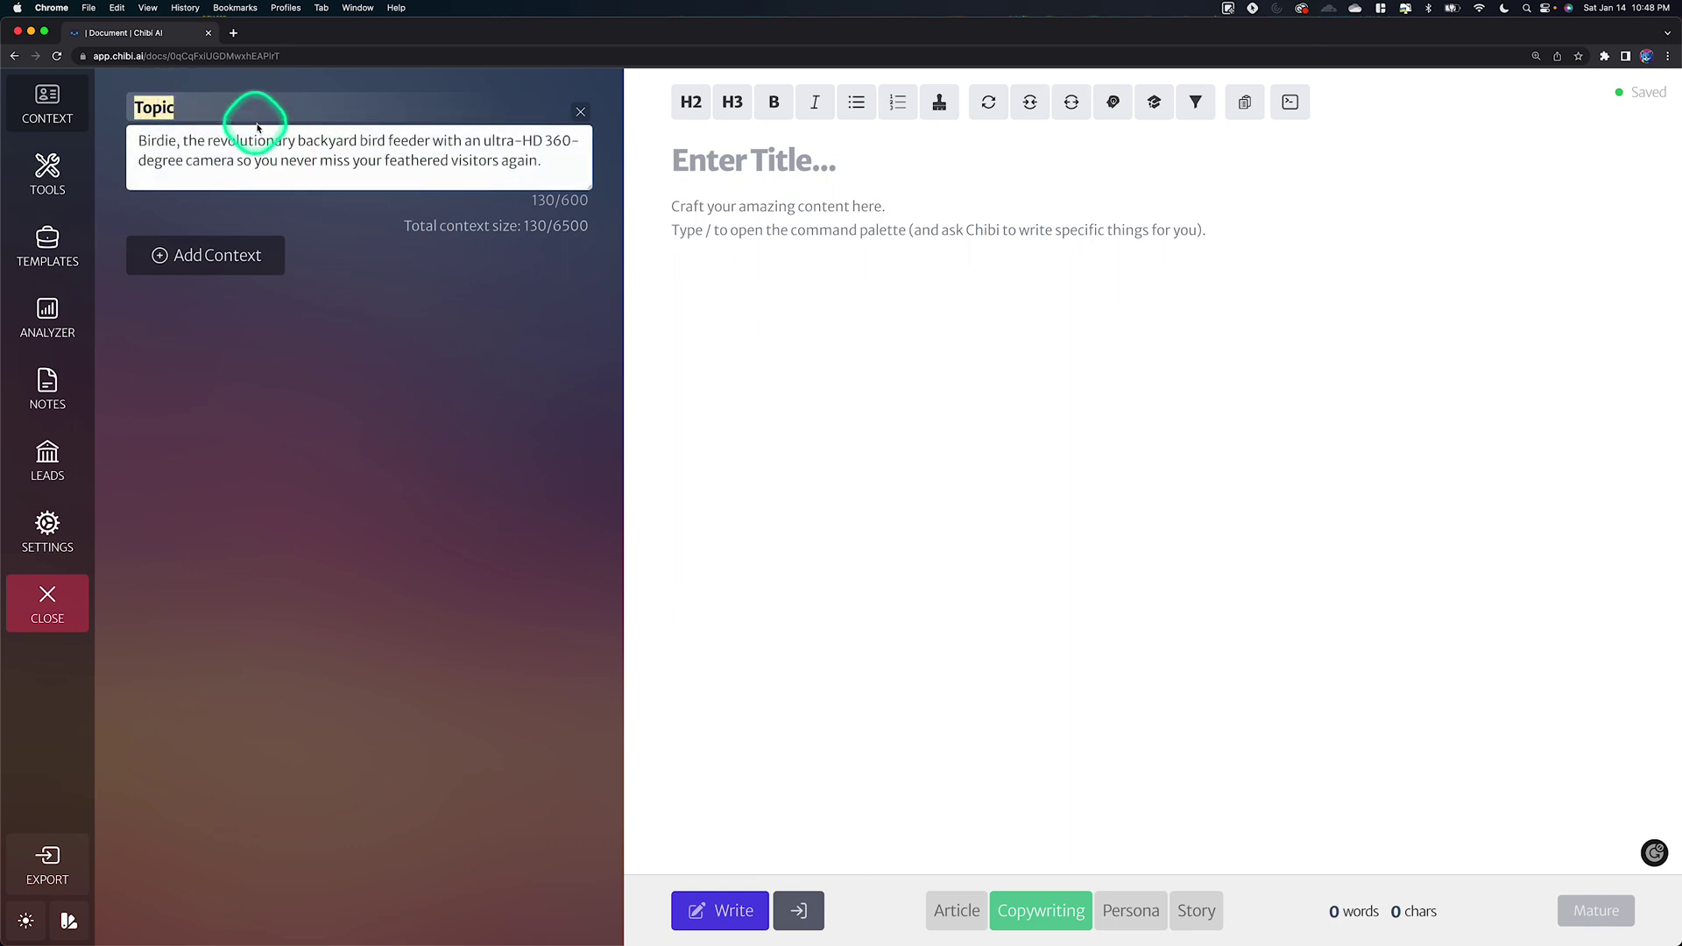
text(Product)
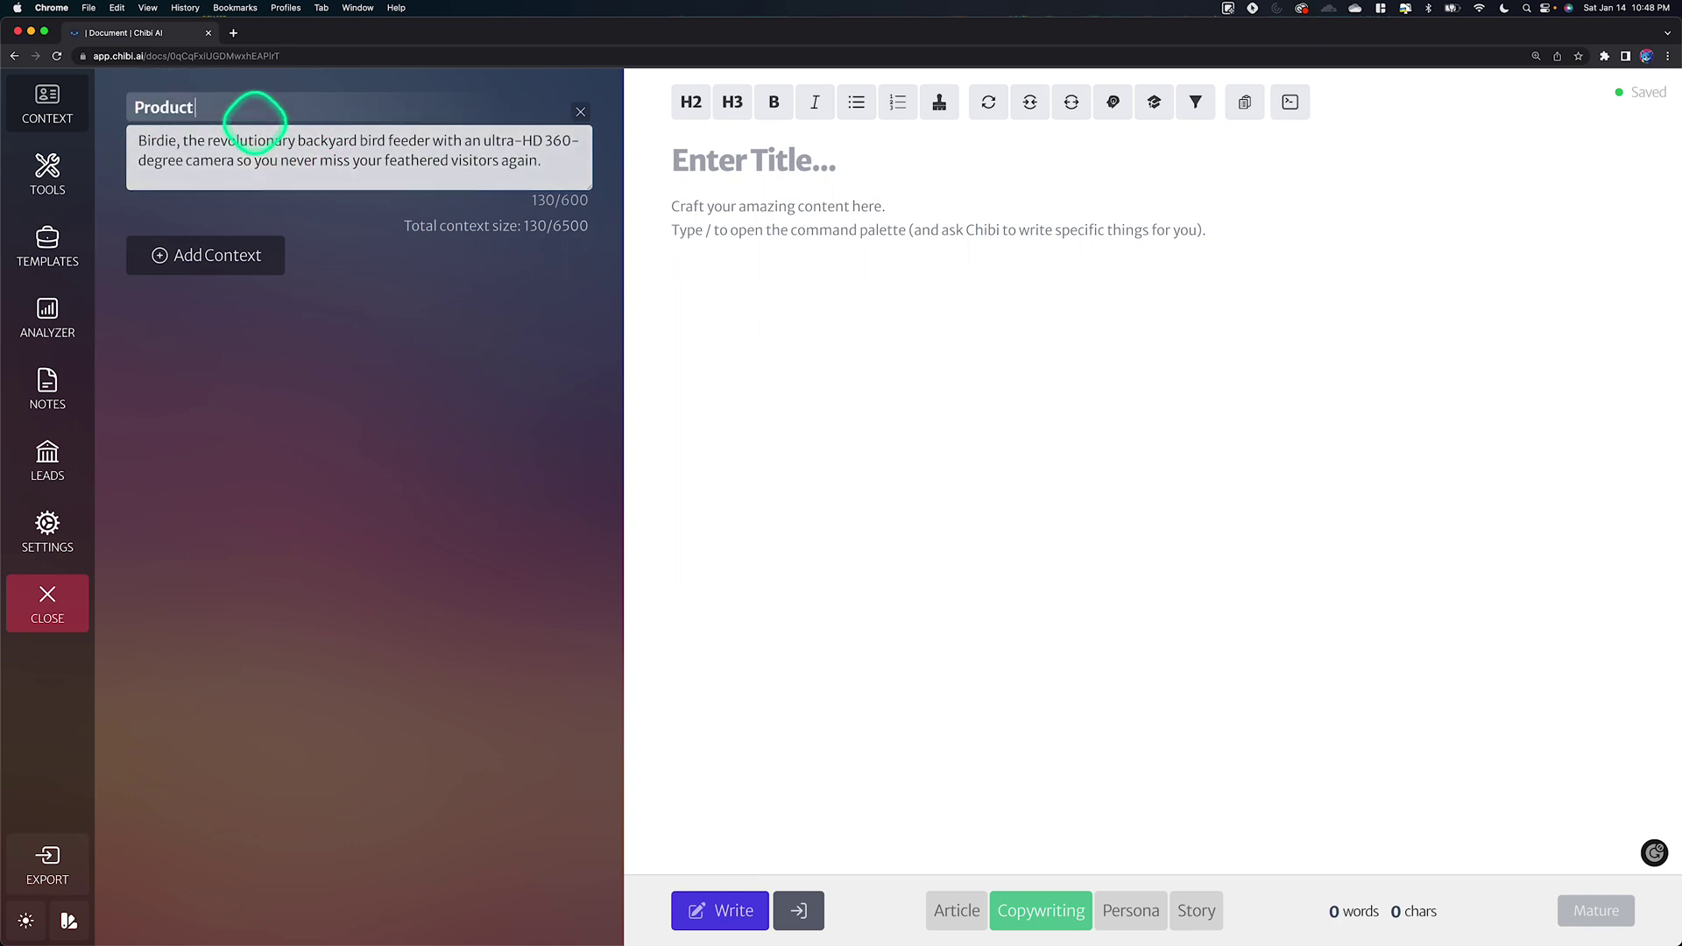
text( description)
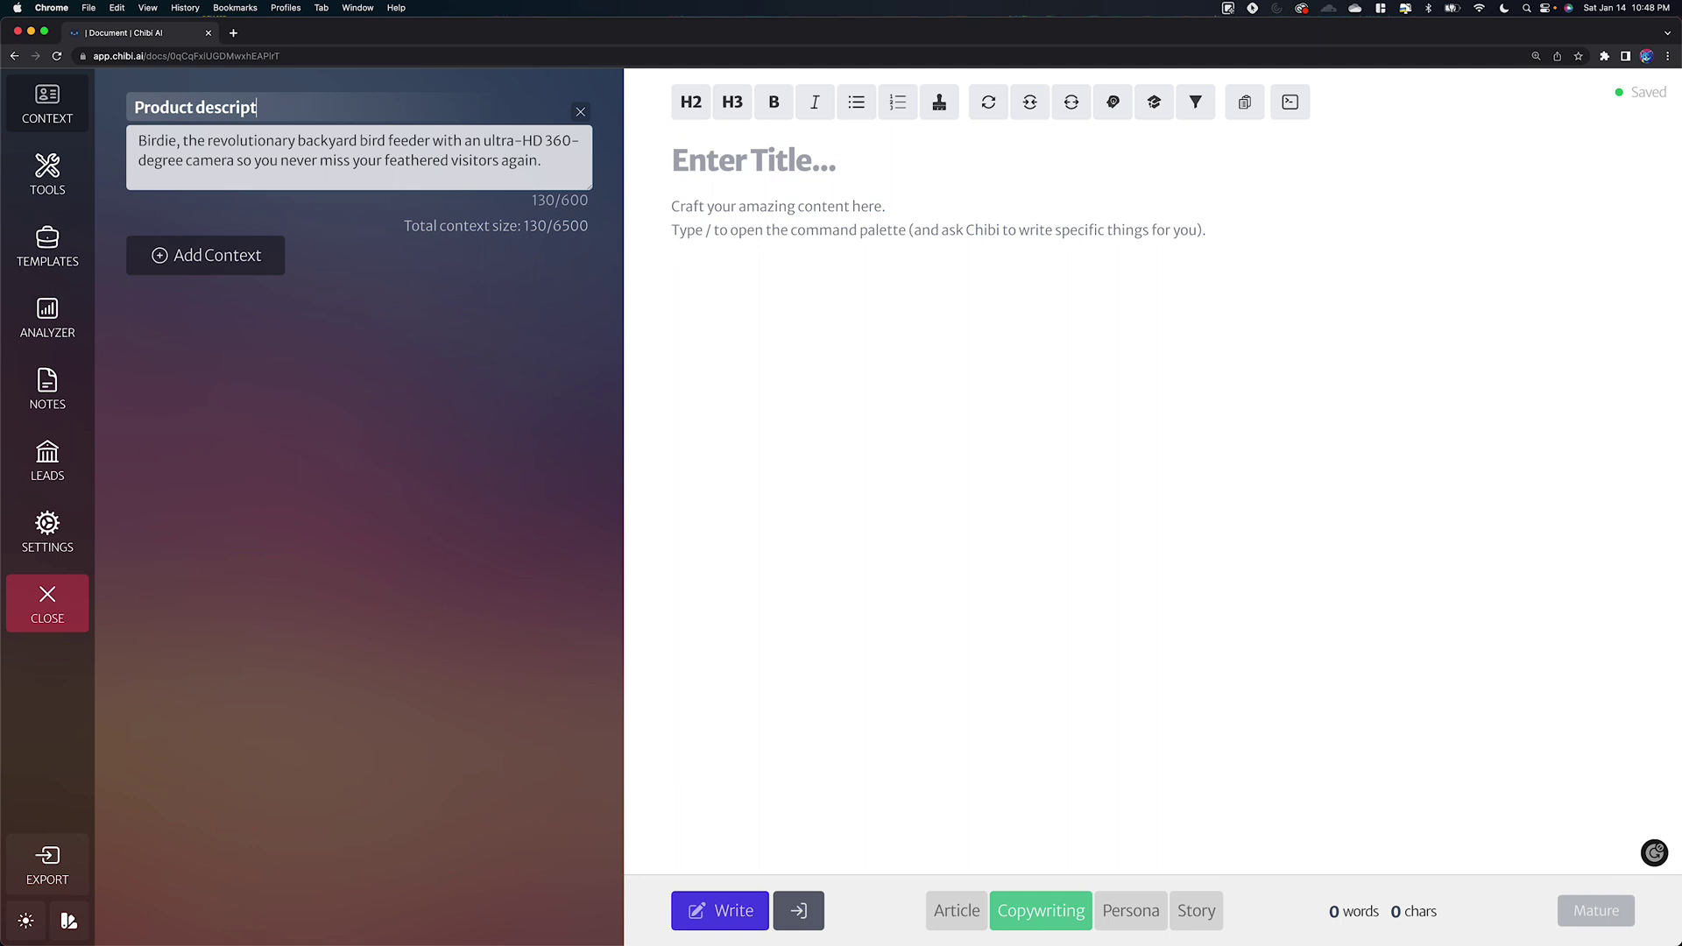
click(329, 155)
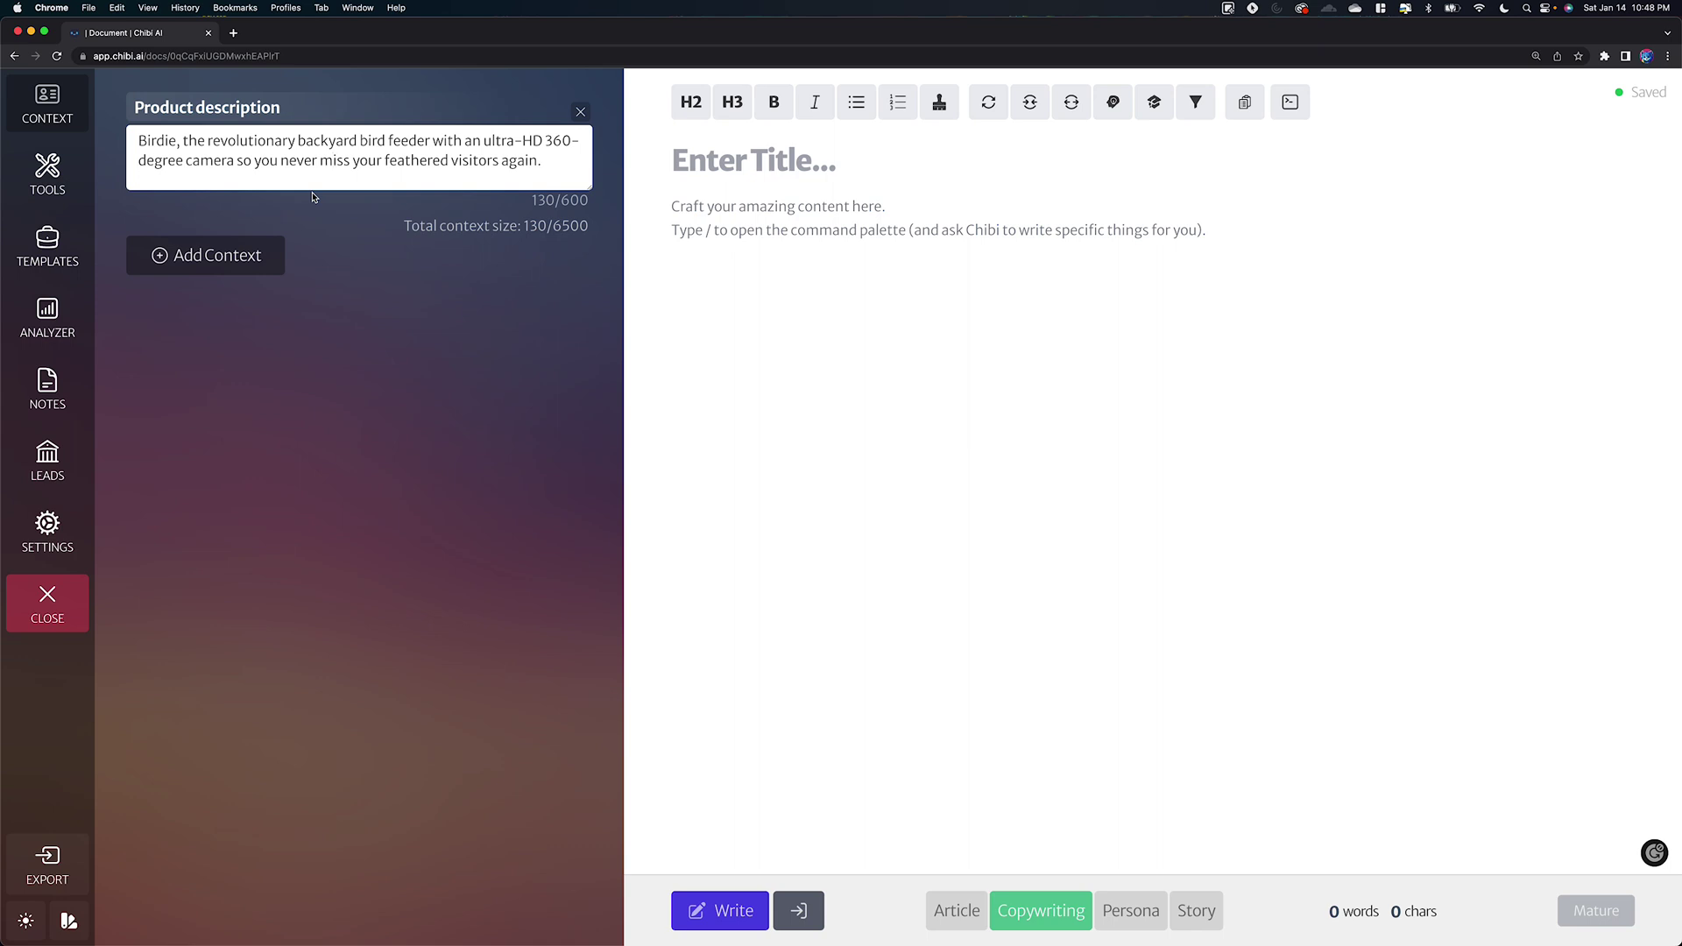
Step: Add a 'Product features' context: squirrel proof, award winning design, WiFi 6, smartphone app
click(248, 269)
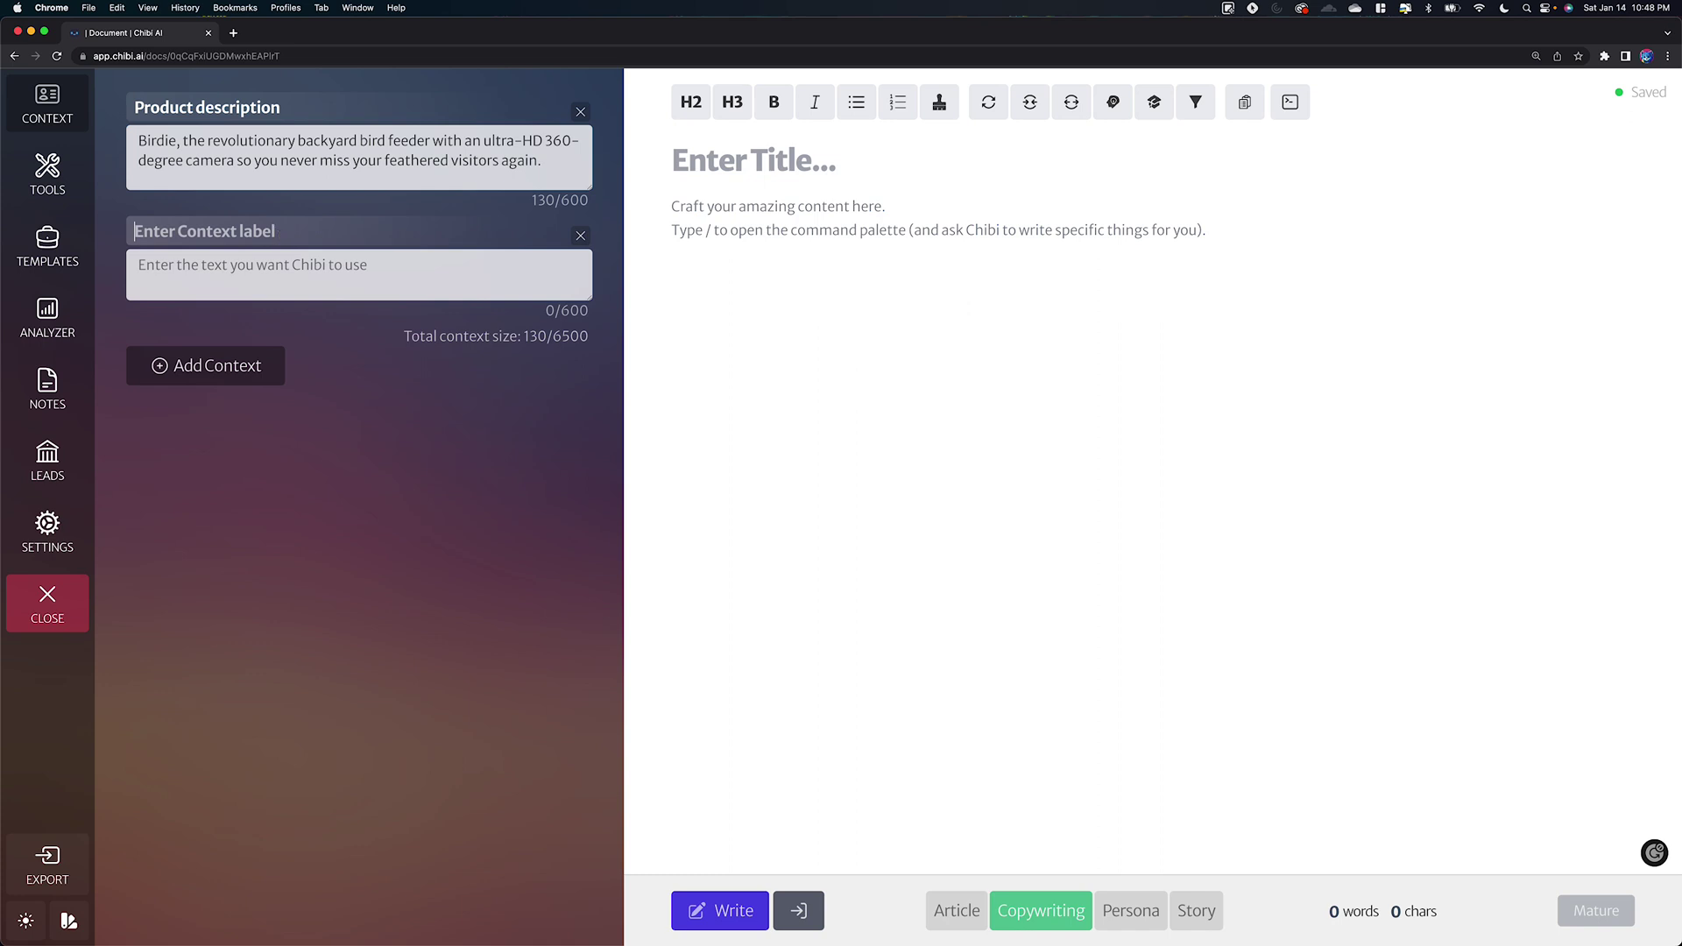
text(Product featur)
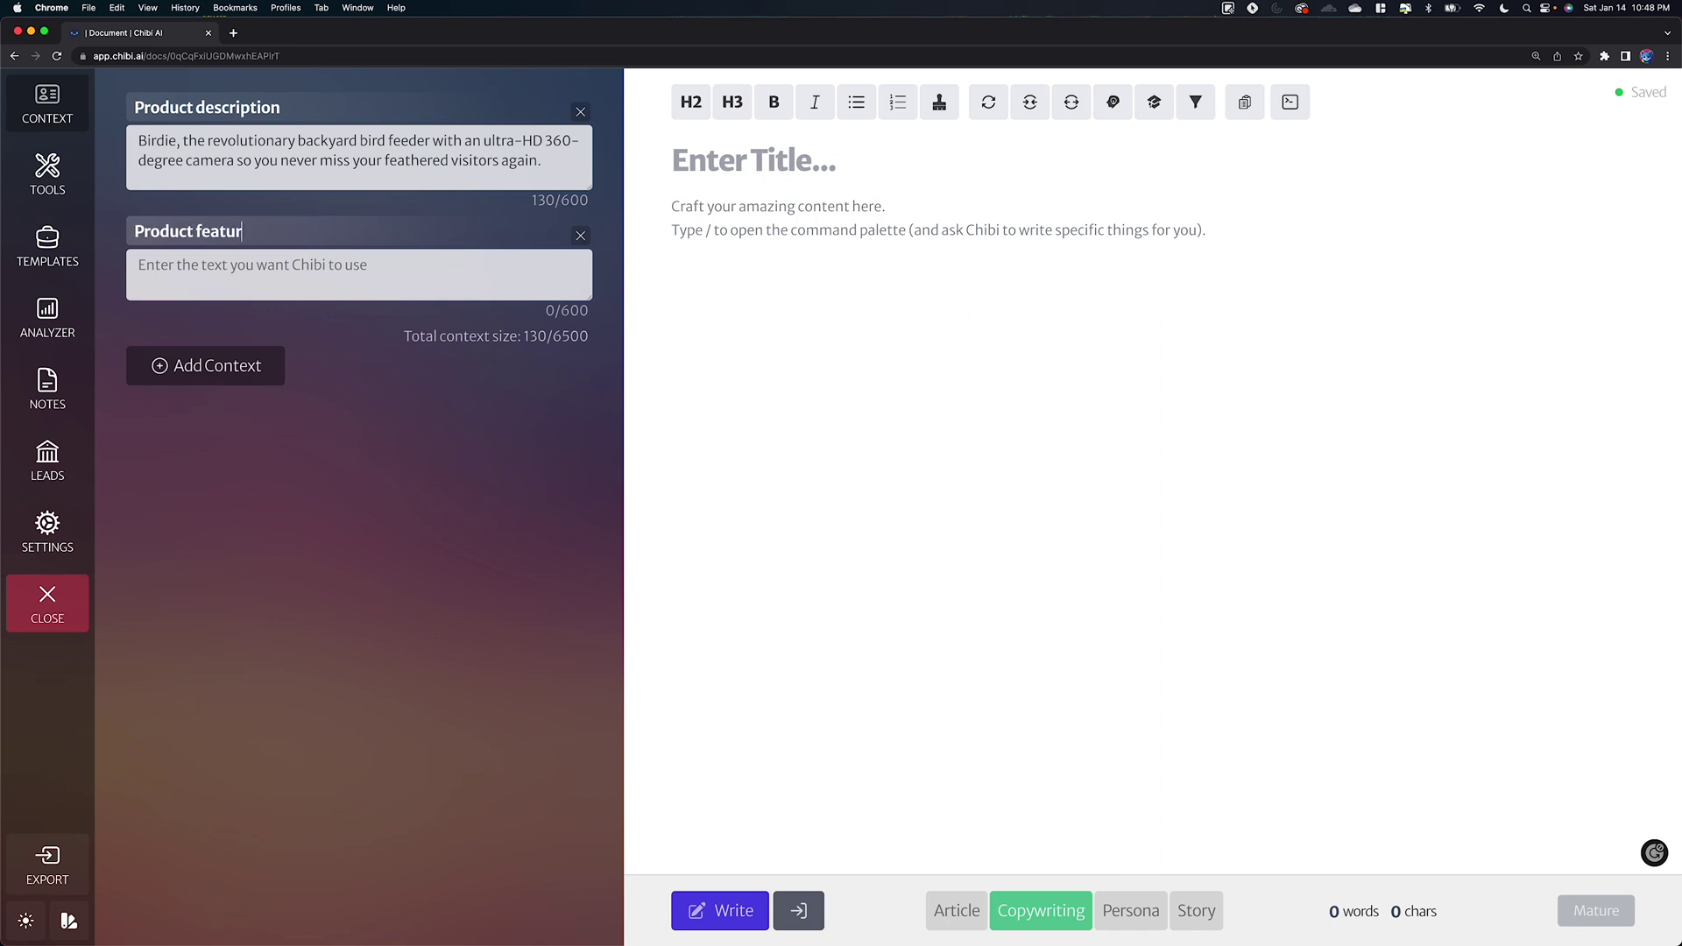
text(es)
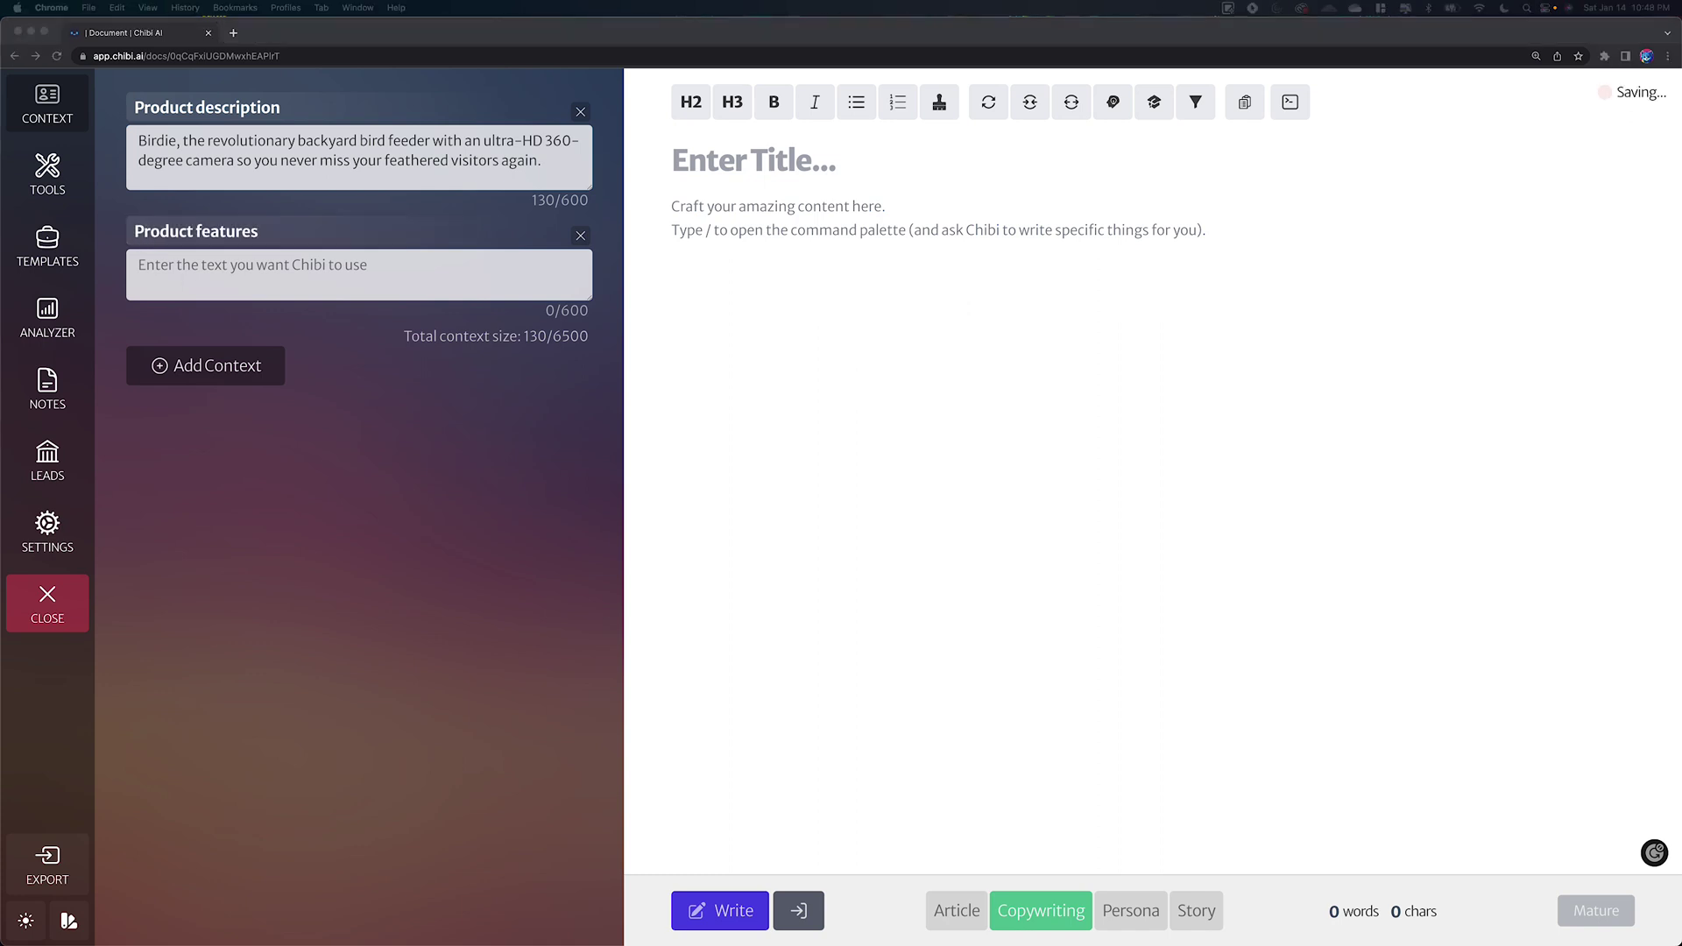
click(249, 266)
text(squirrel proof, award winning design, WiFi 6, smartphone app)
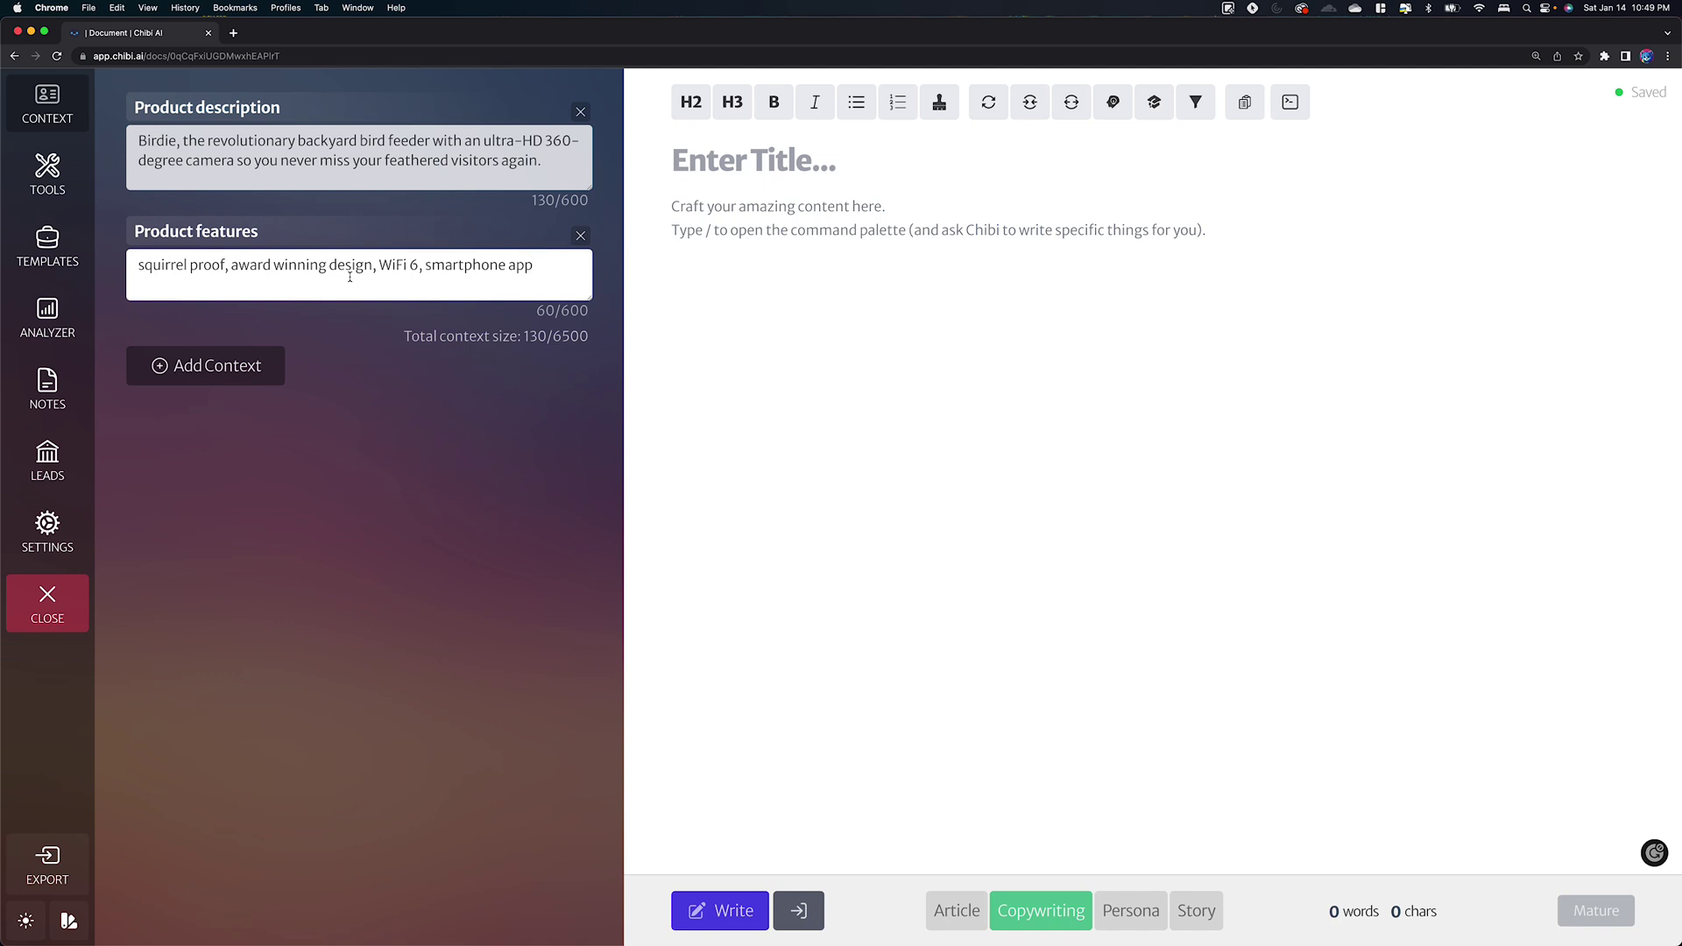
click(450, 433)
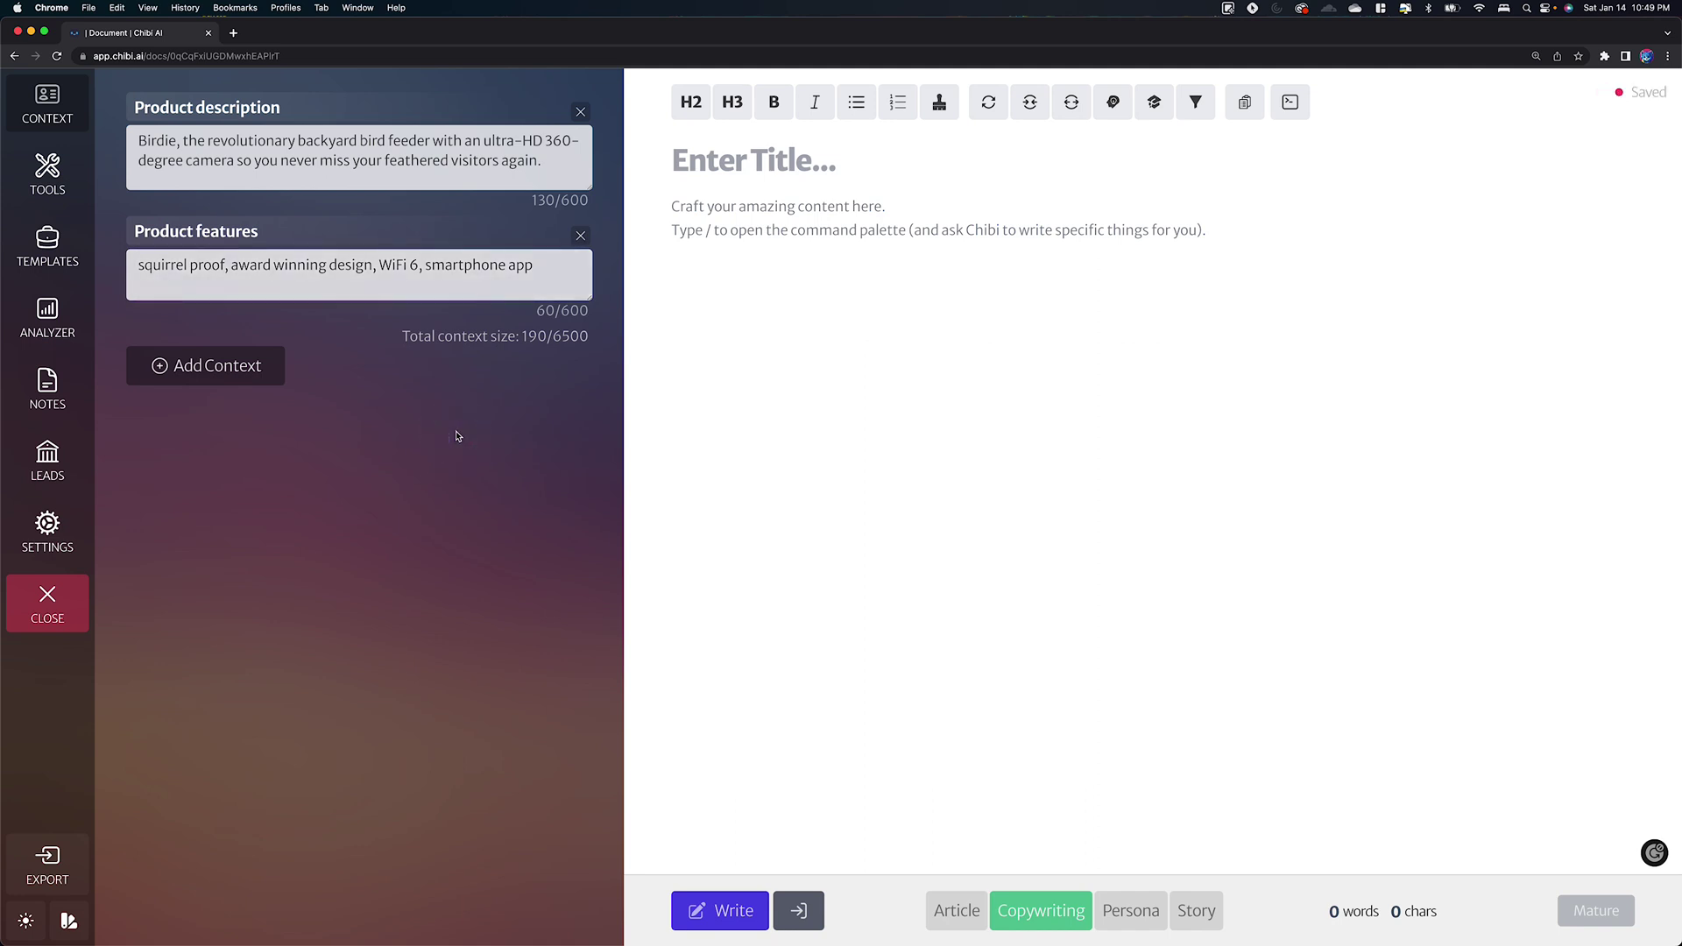
click(49, 112)
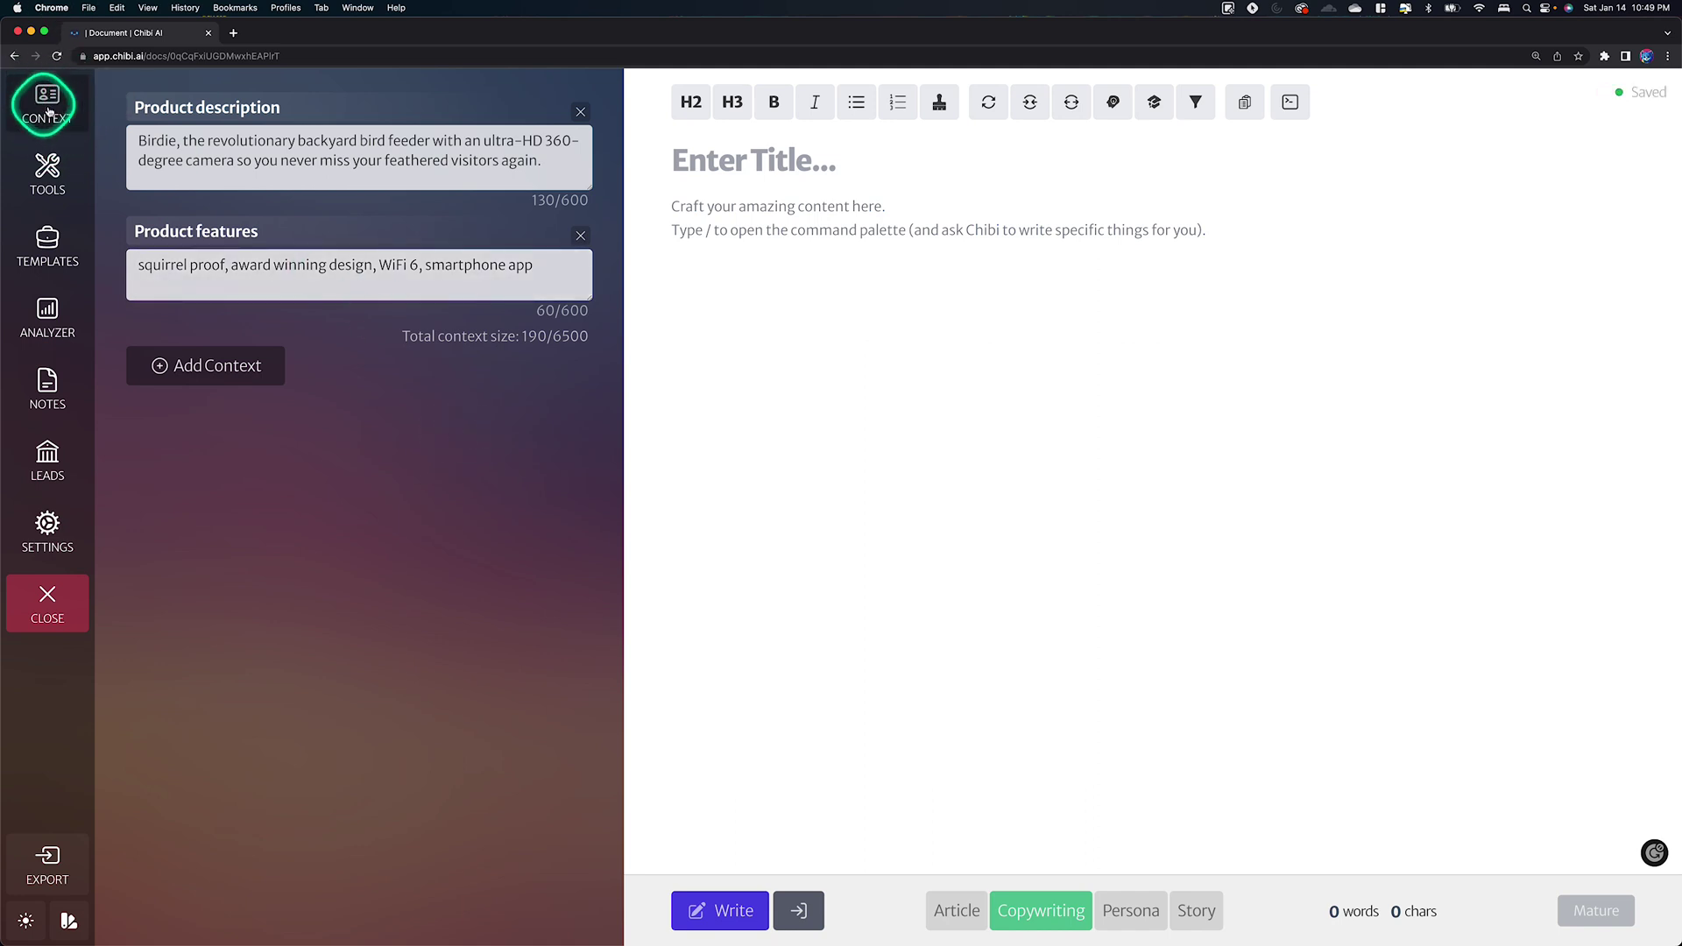
click(191, 148)
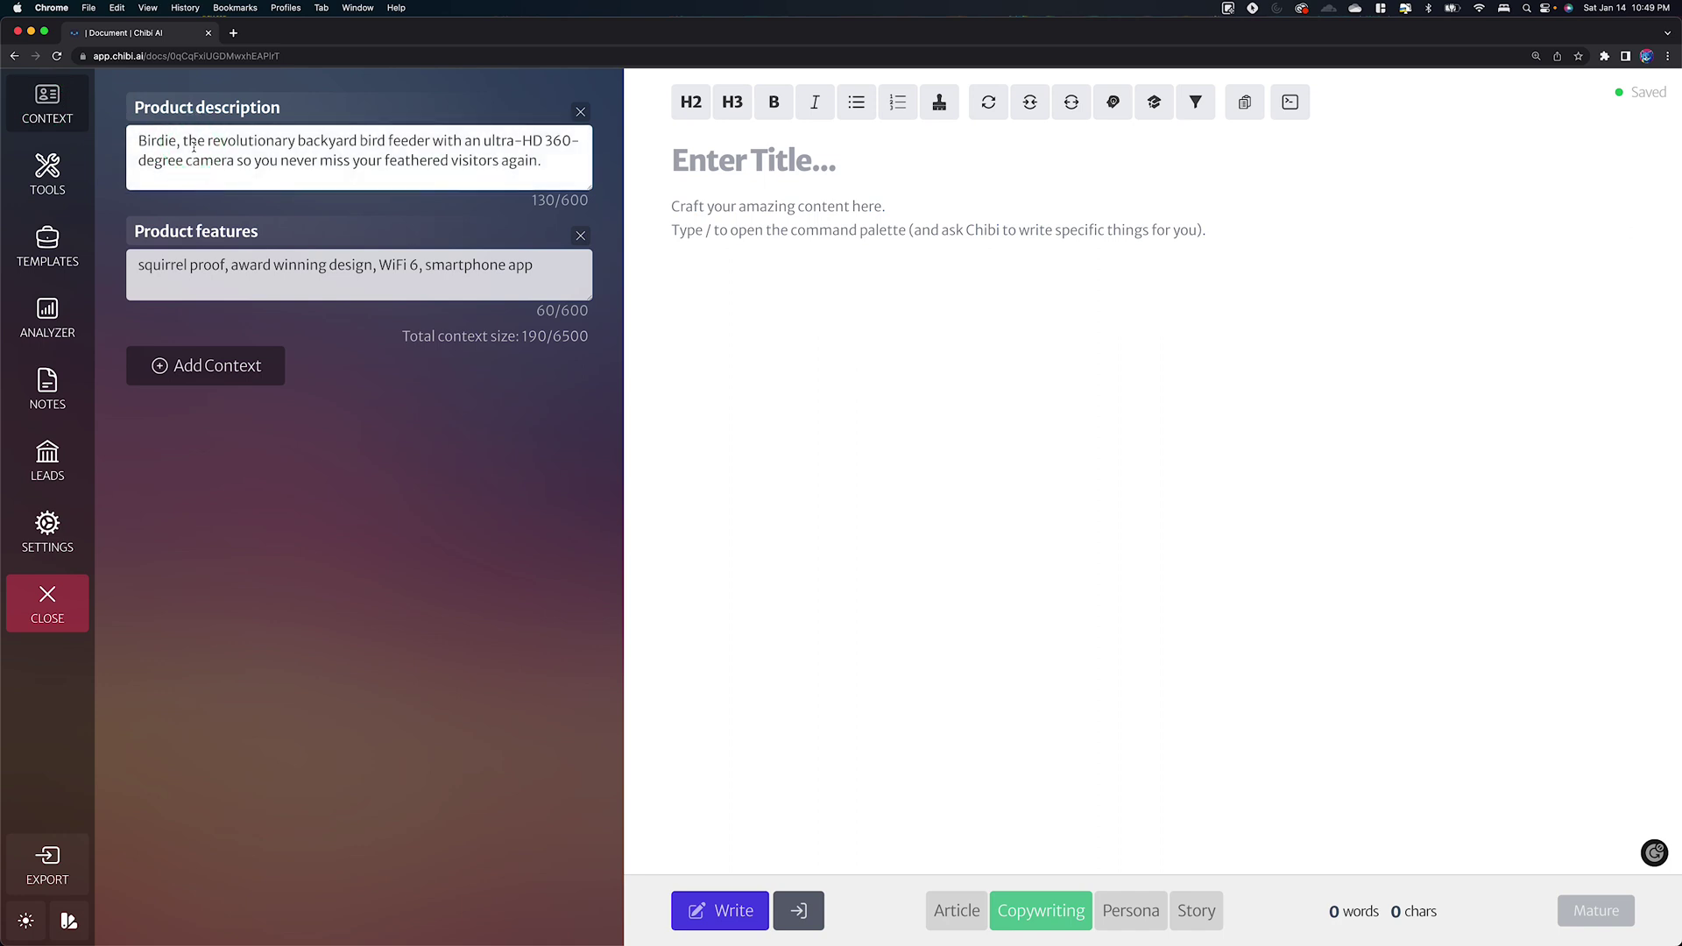
click(88, 171)
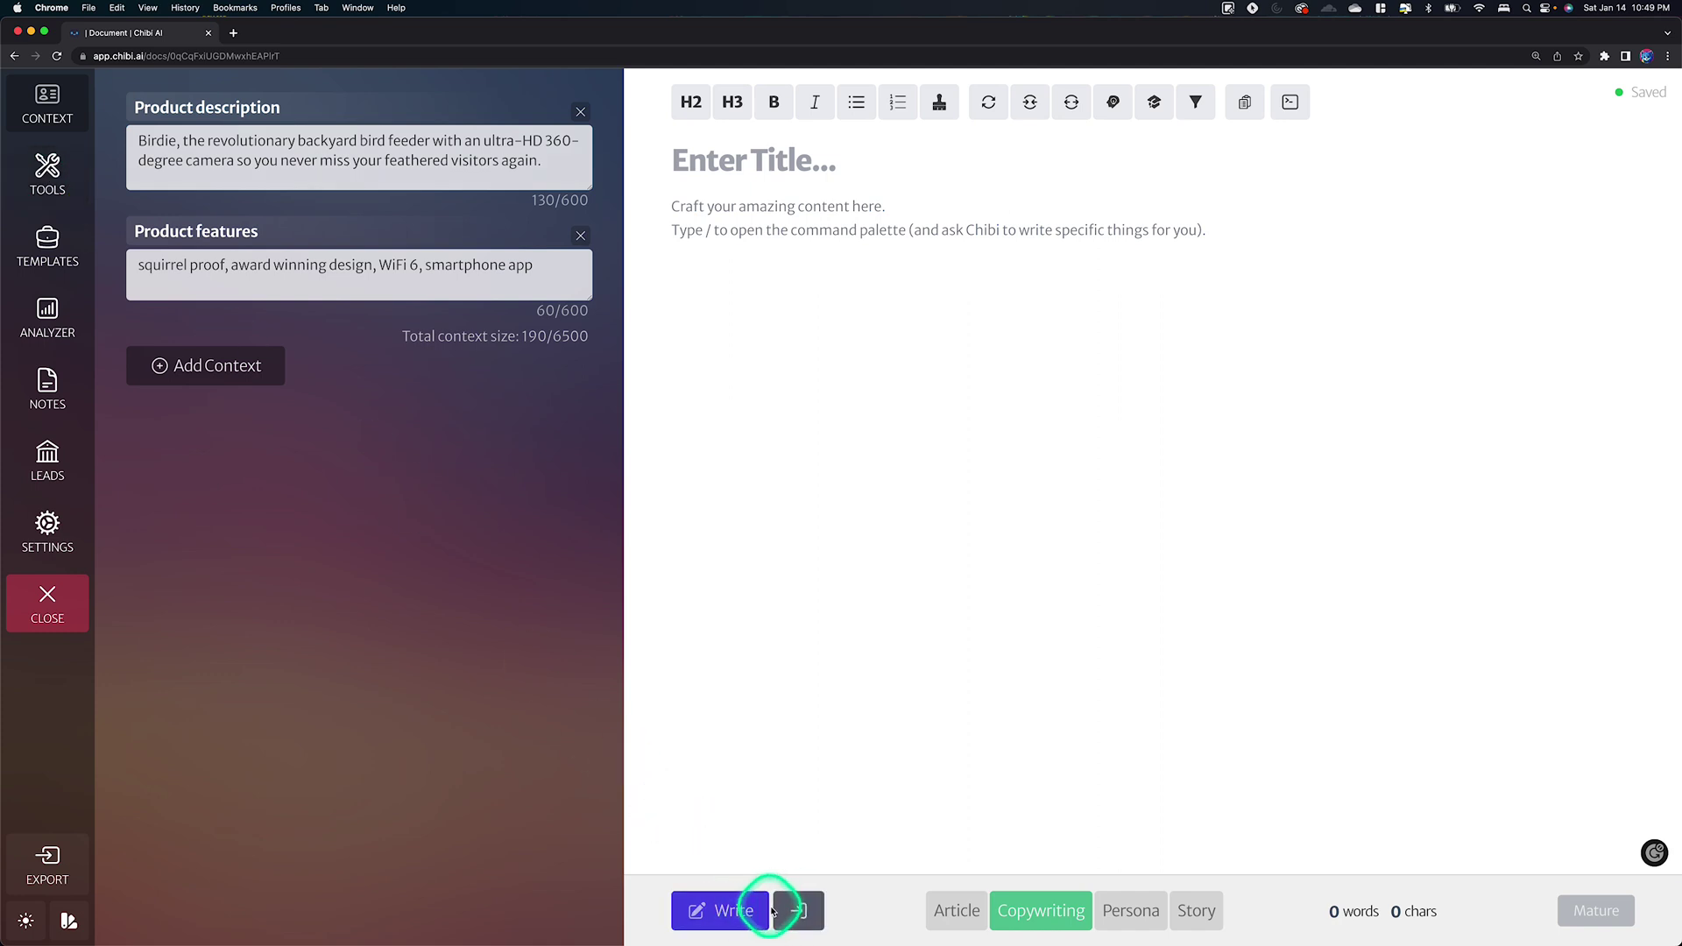
click(797, 912)
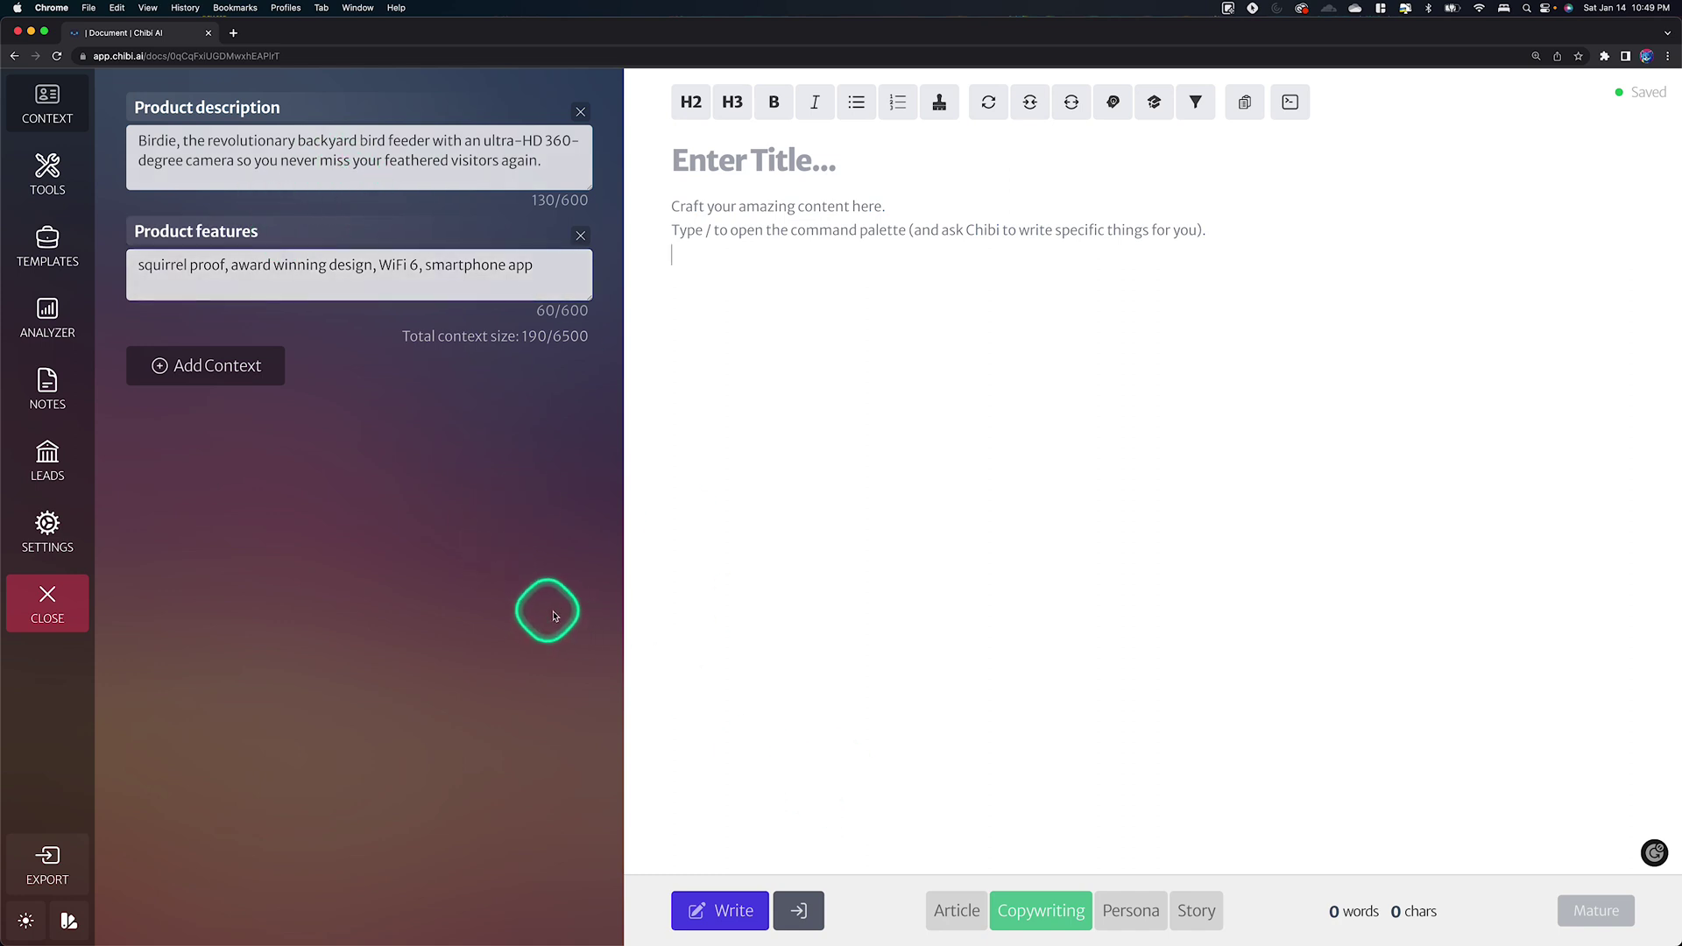
Step: Open the AIDA formula from the Copy writing tools
click(53, 175)
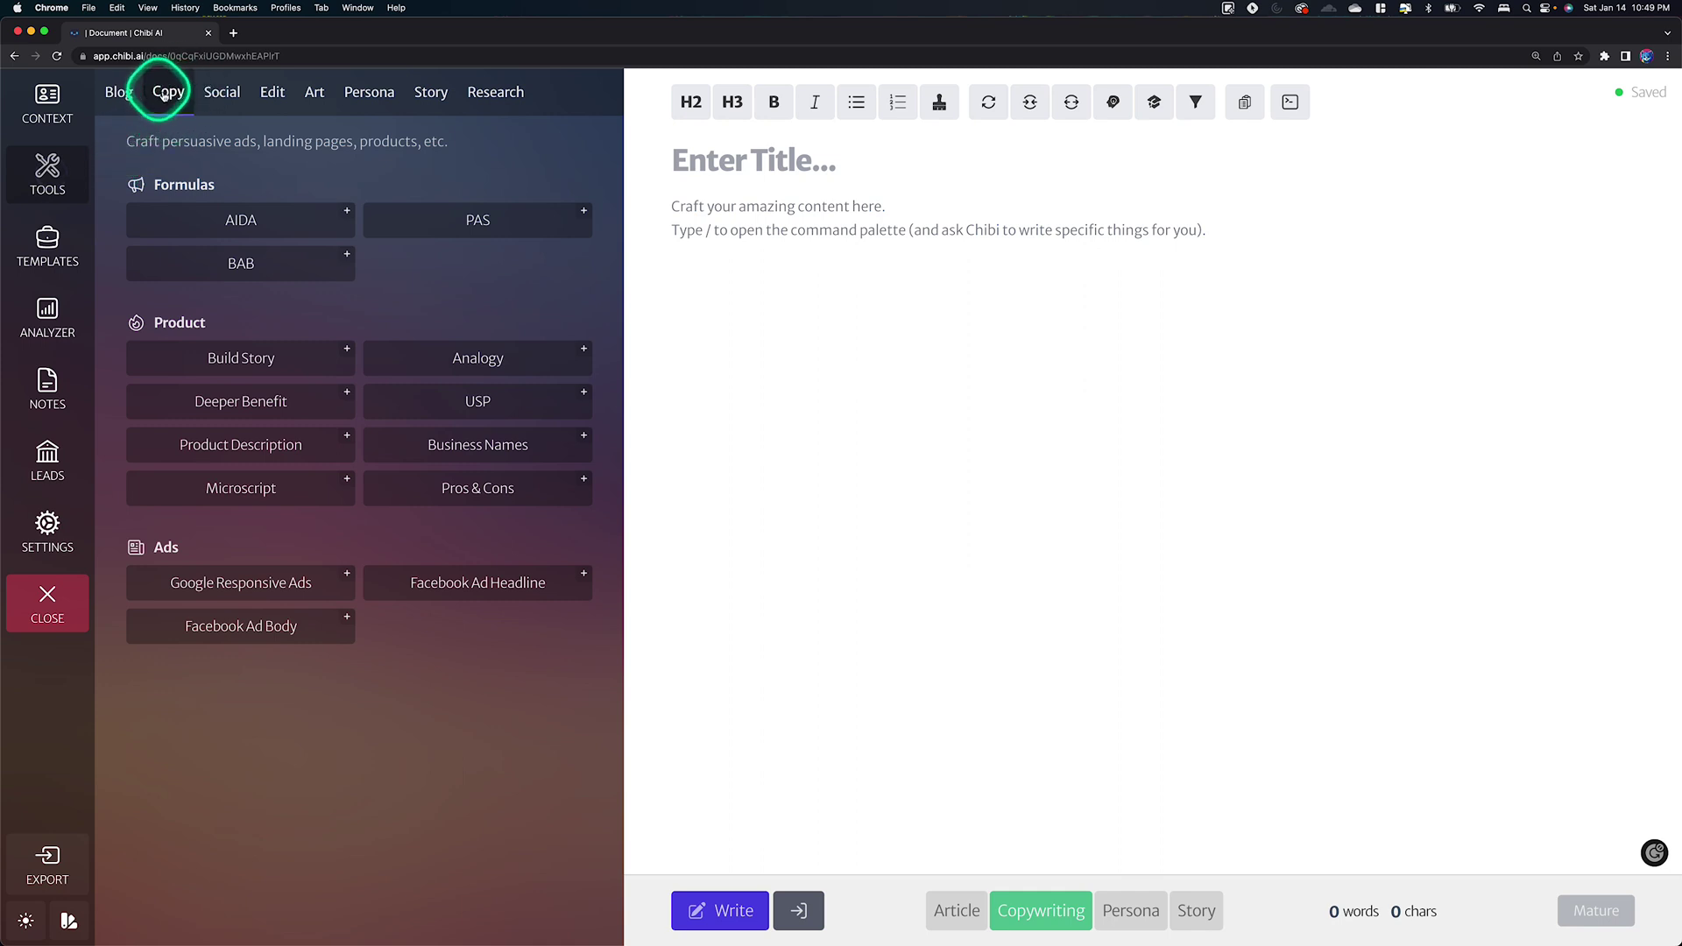
click(287, 222)
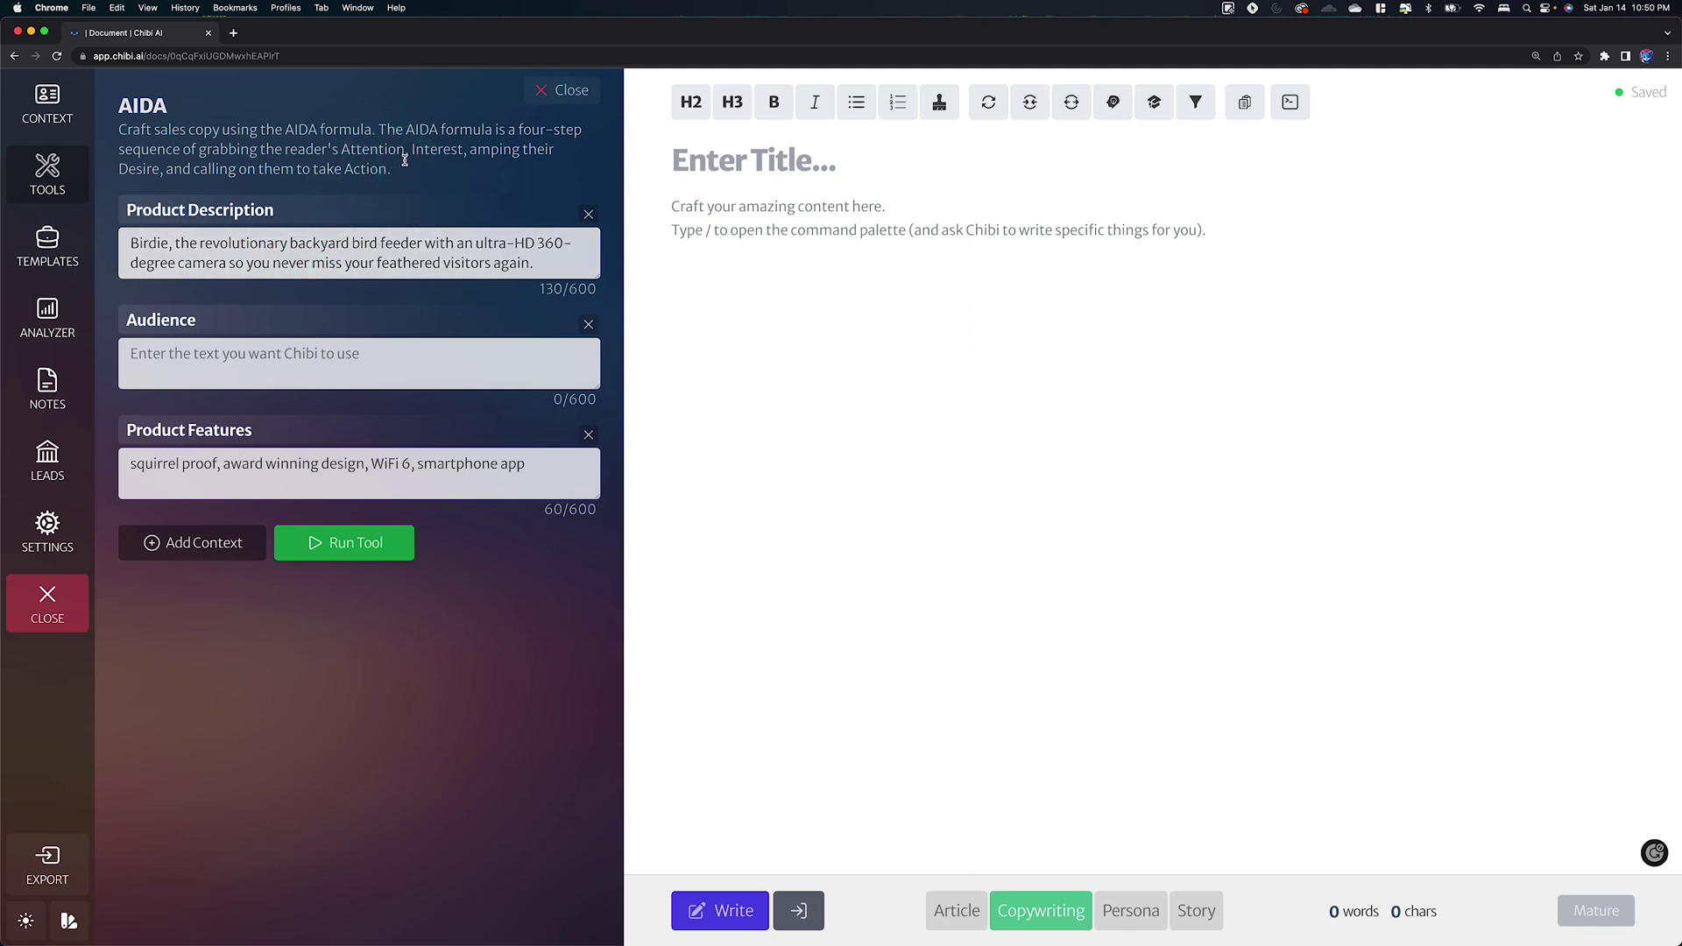
Step: Drop the empty Audience field and generate Attention, Interest, Desire and Action copy for Birdie
click(588, 324)
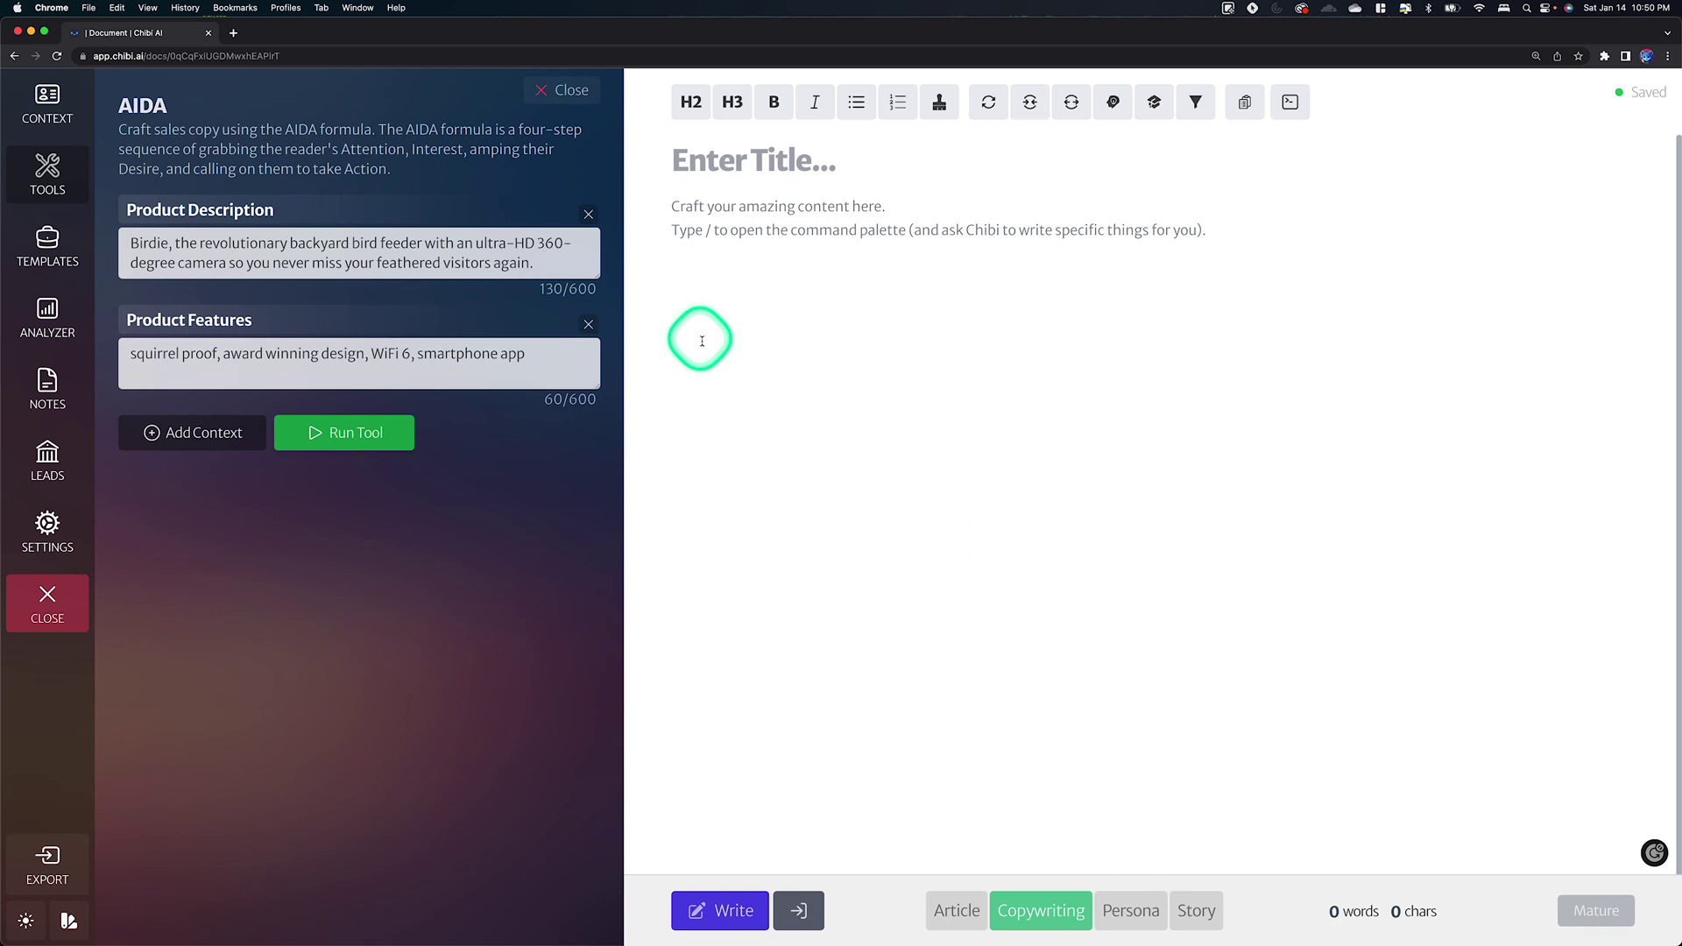
click(723, 305)
click(355, 436)
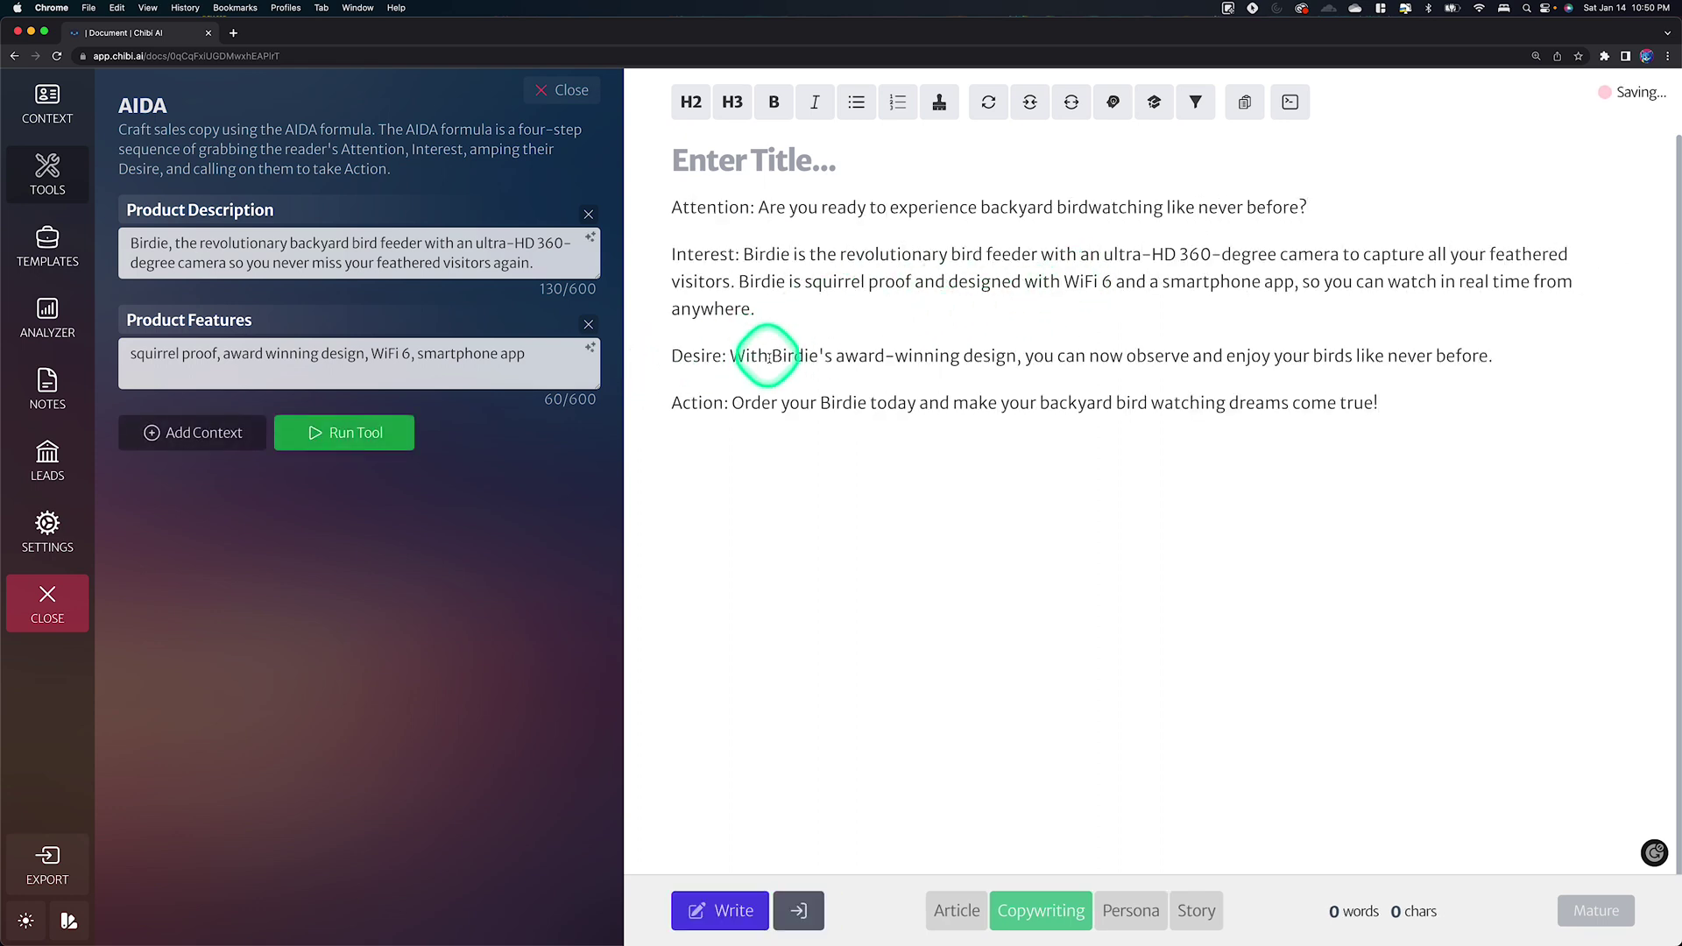
drag(761, 281, 1112, 281)
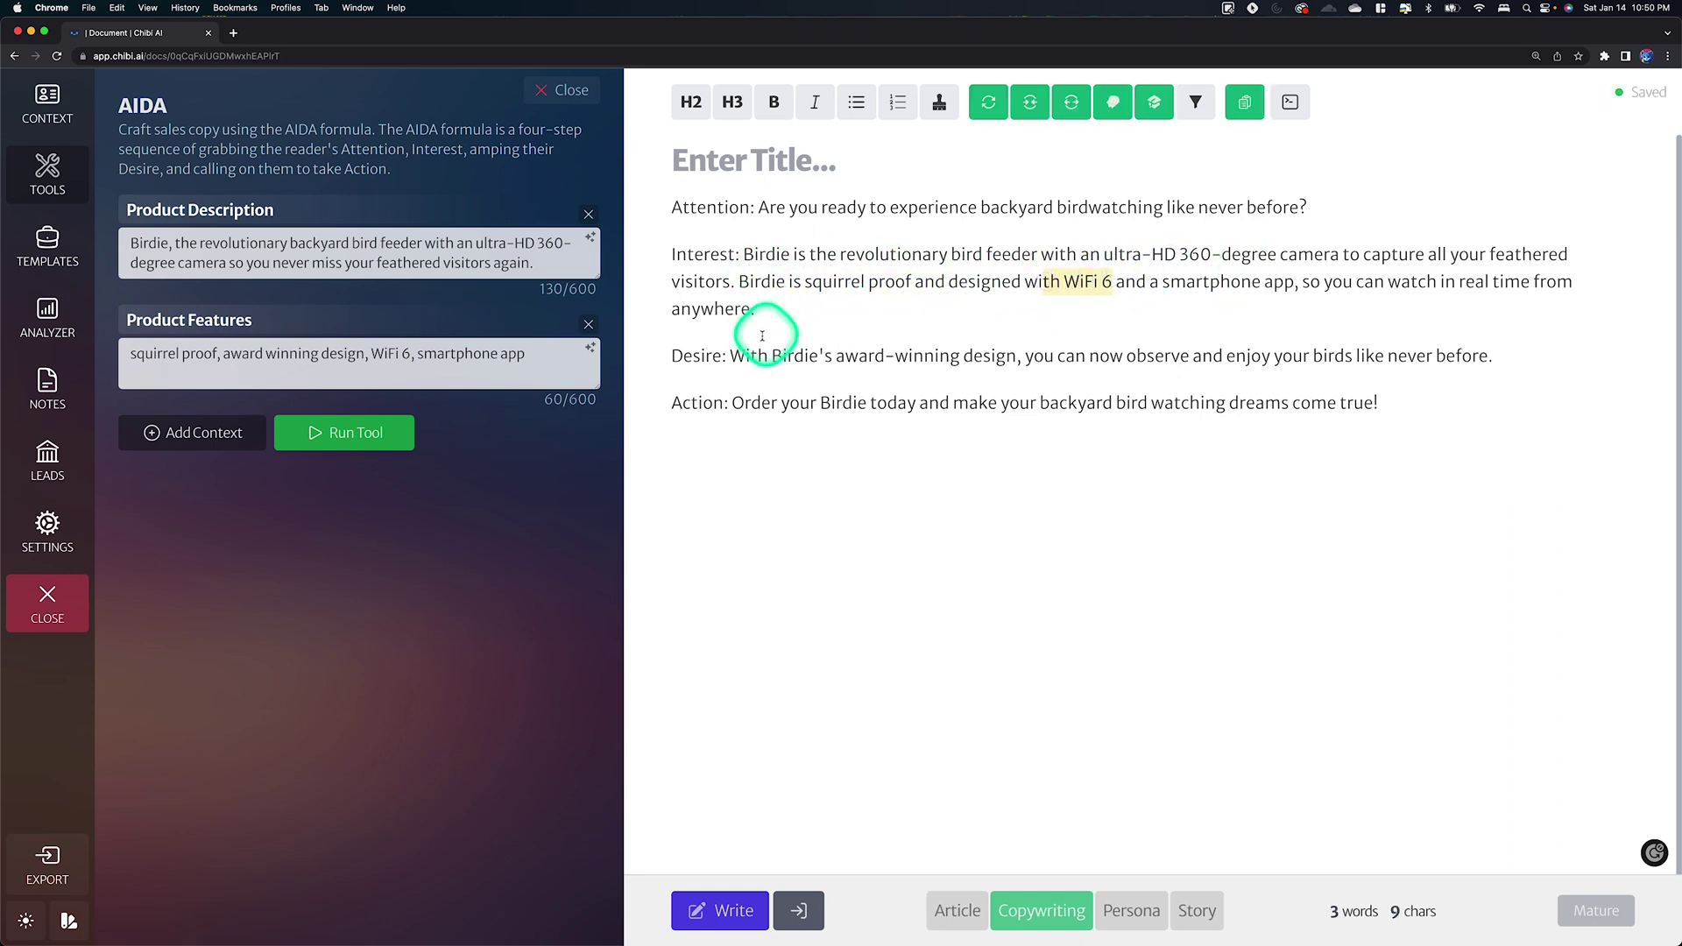
drag(859, 355, 1034, 356)
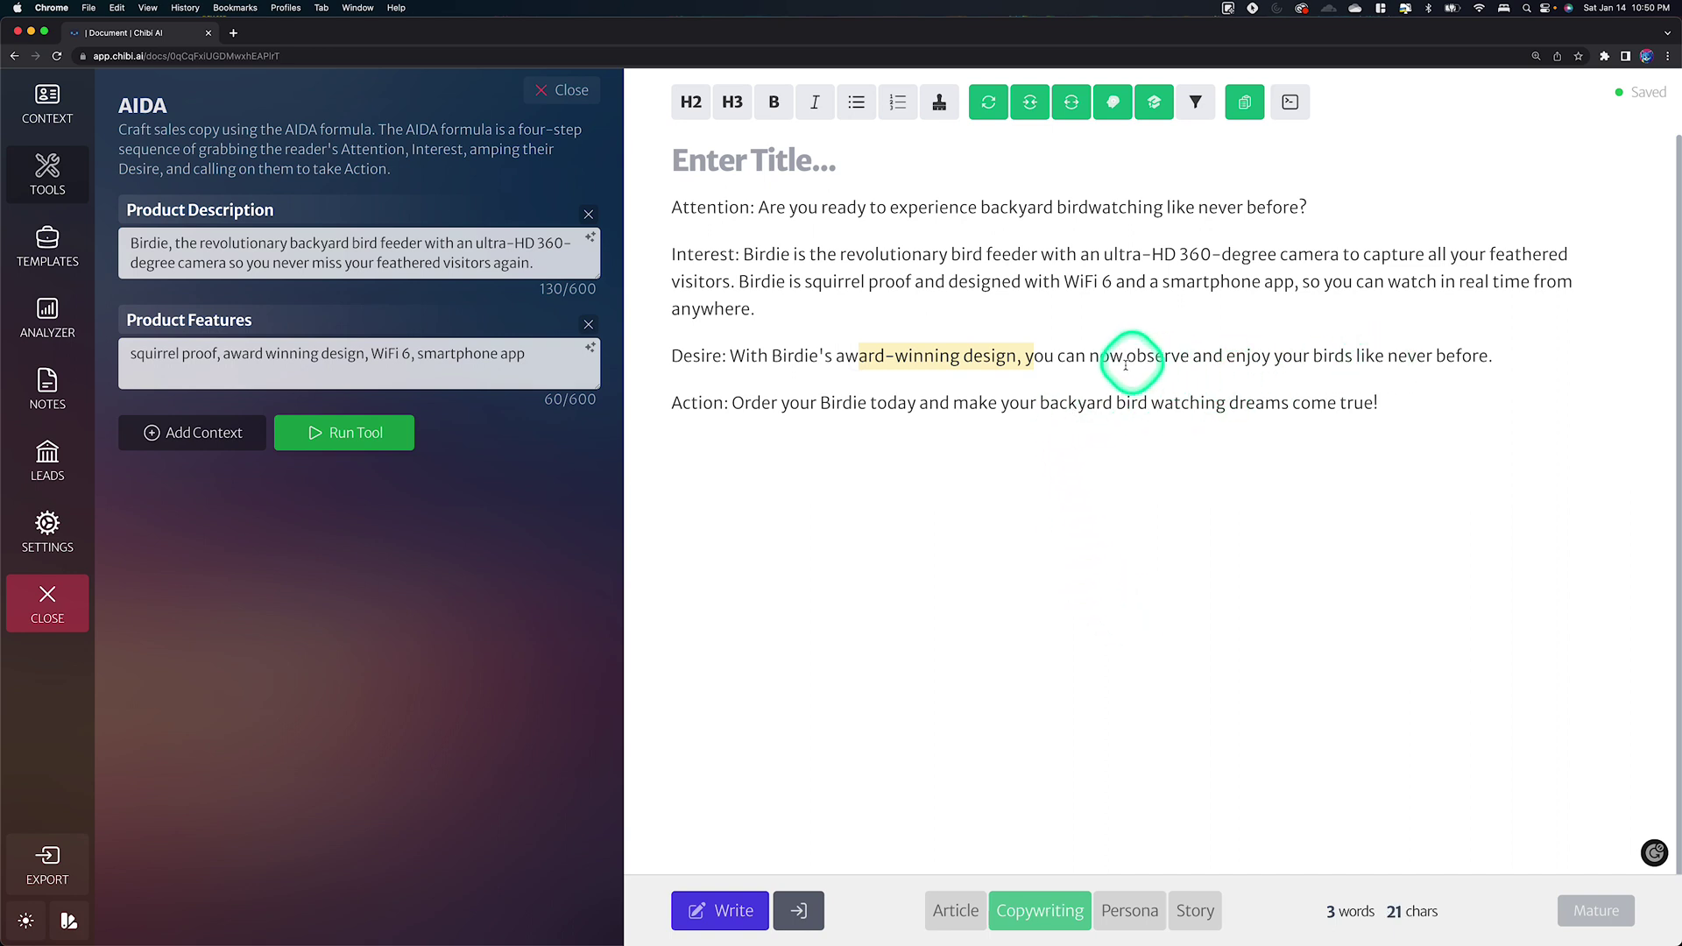
drag(1480, 357, 1142, 362)
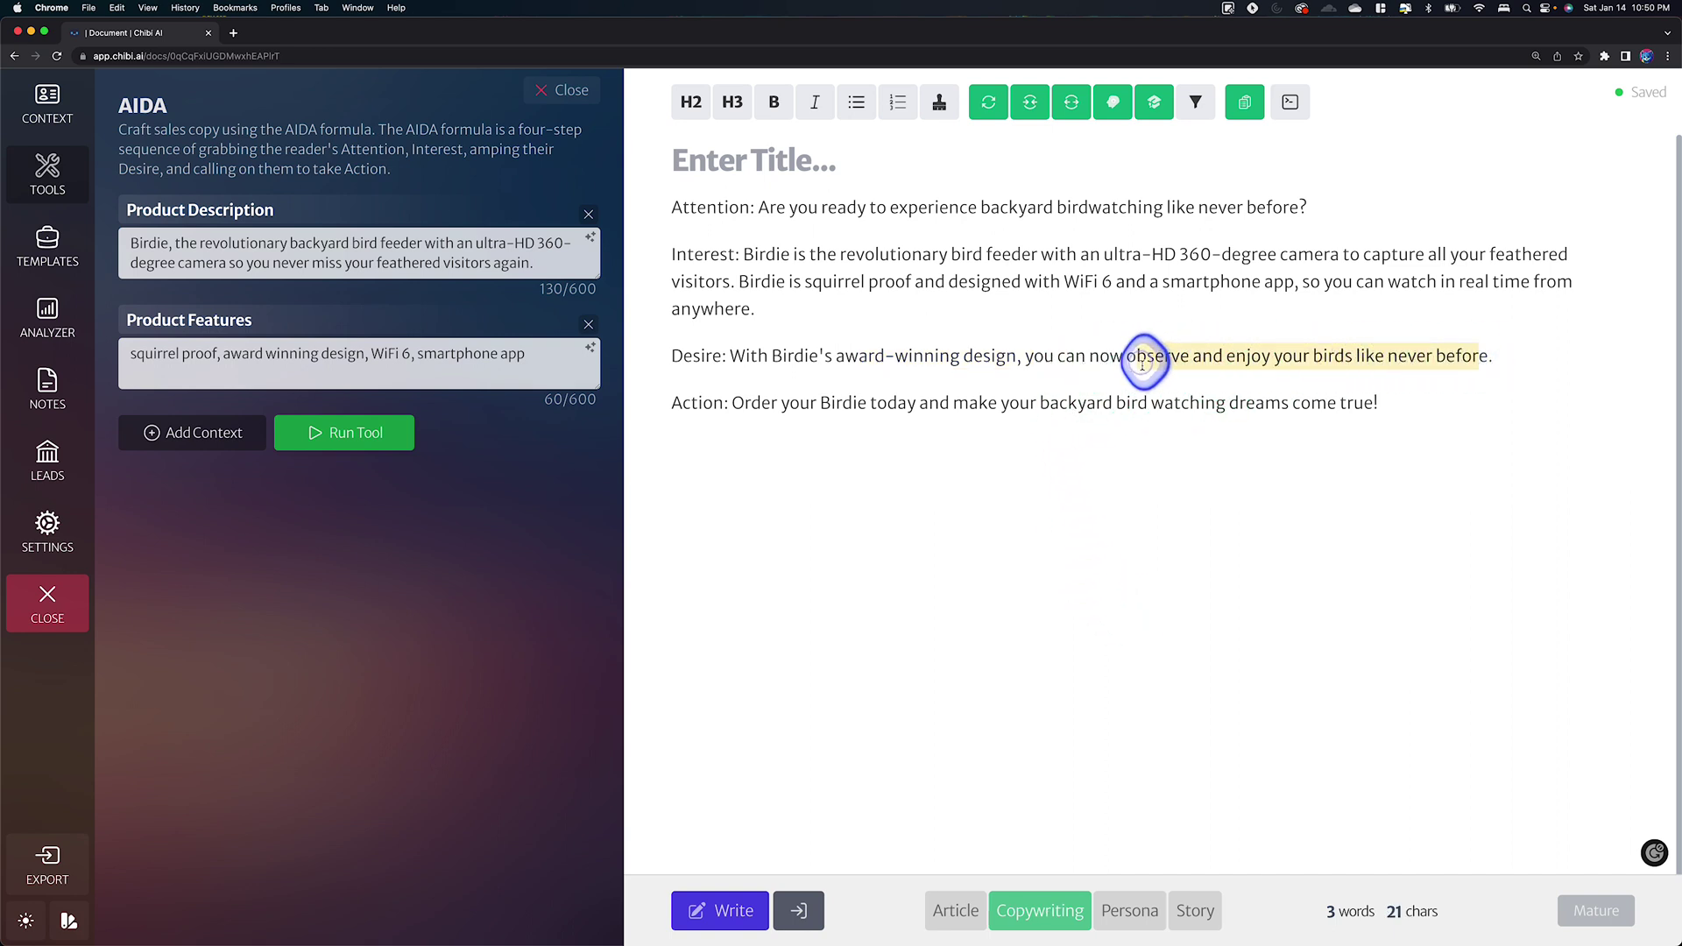
click(796, 402)
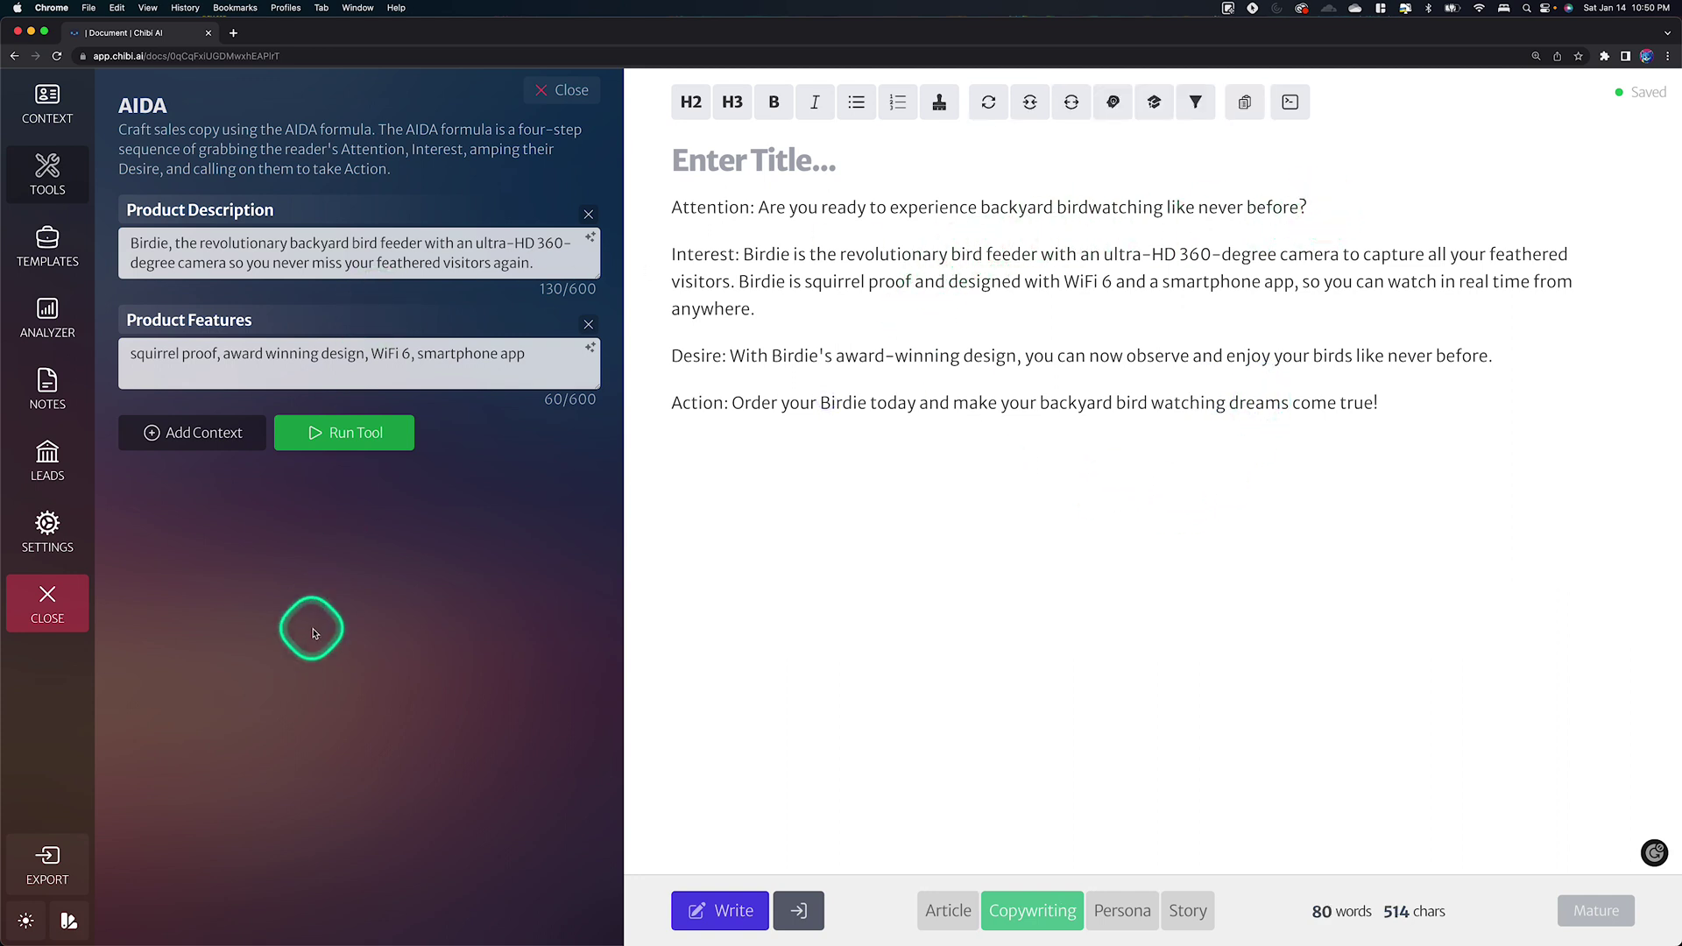
Step: Add an Audience field to the AIDA form reading 'millionaire zen mansion owners'
click(232, 432)
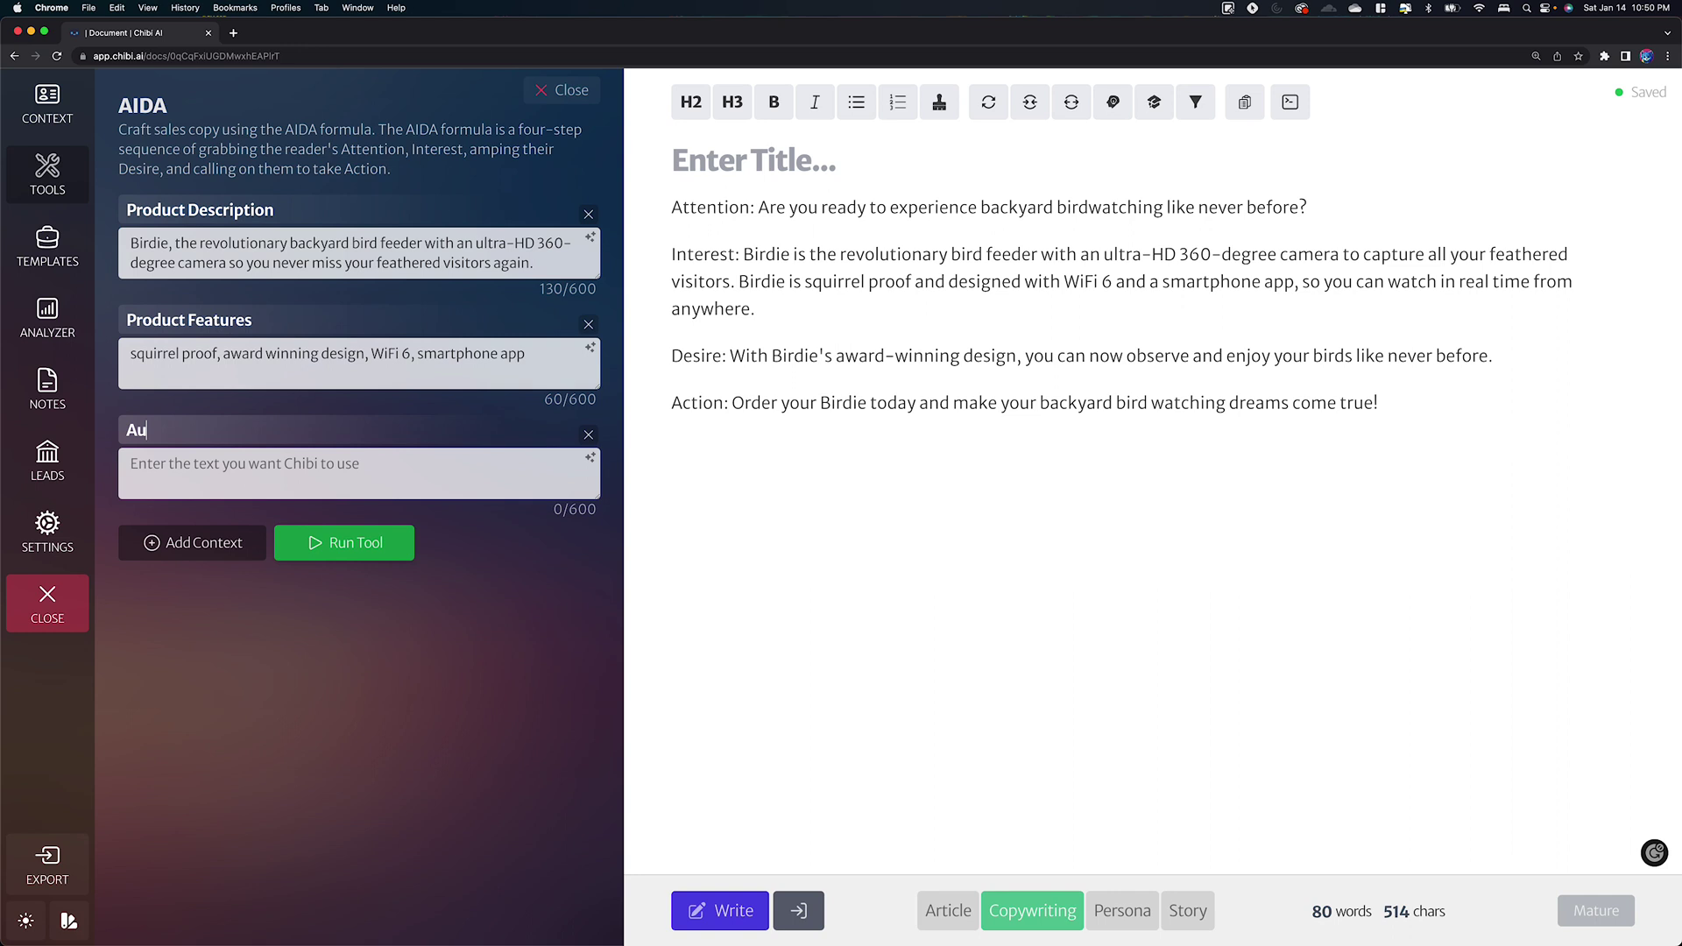
text(Audience)
key(Tab)
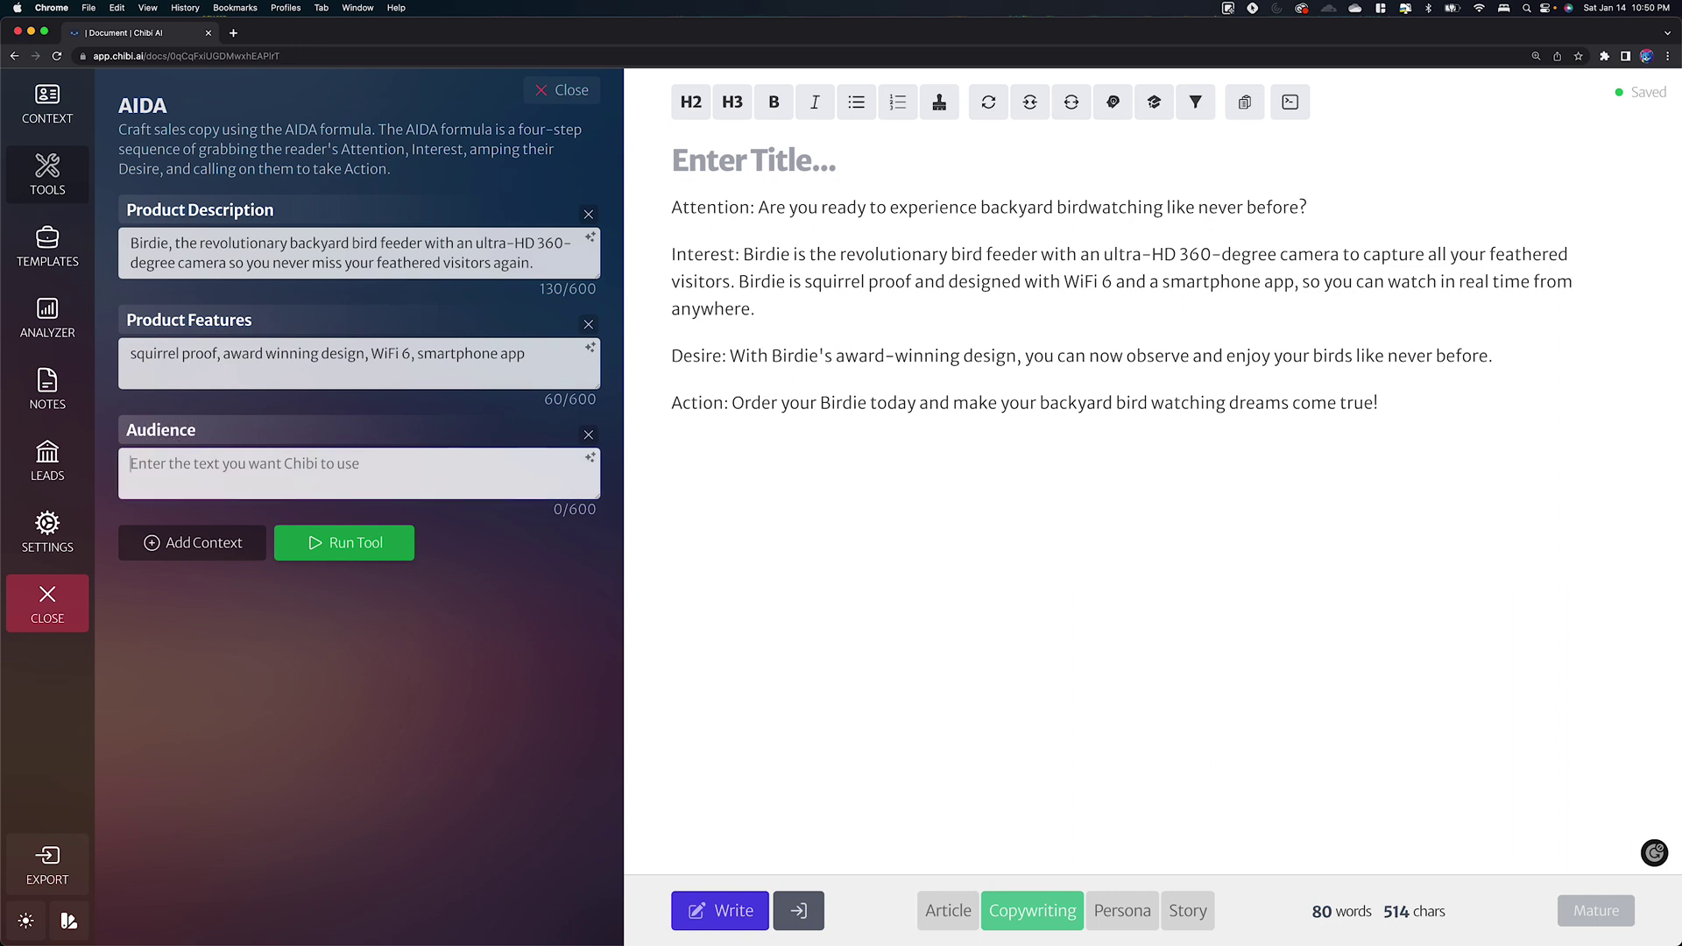
text(millionaire zen mansion owners)
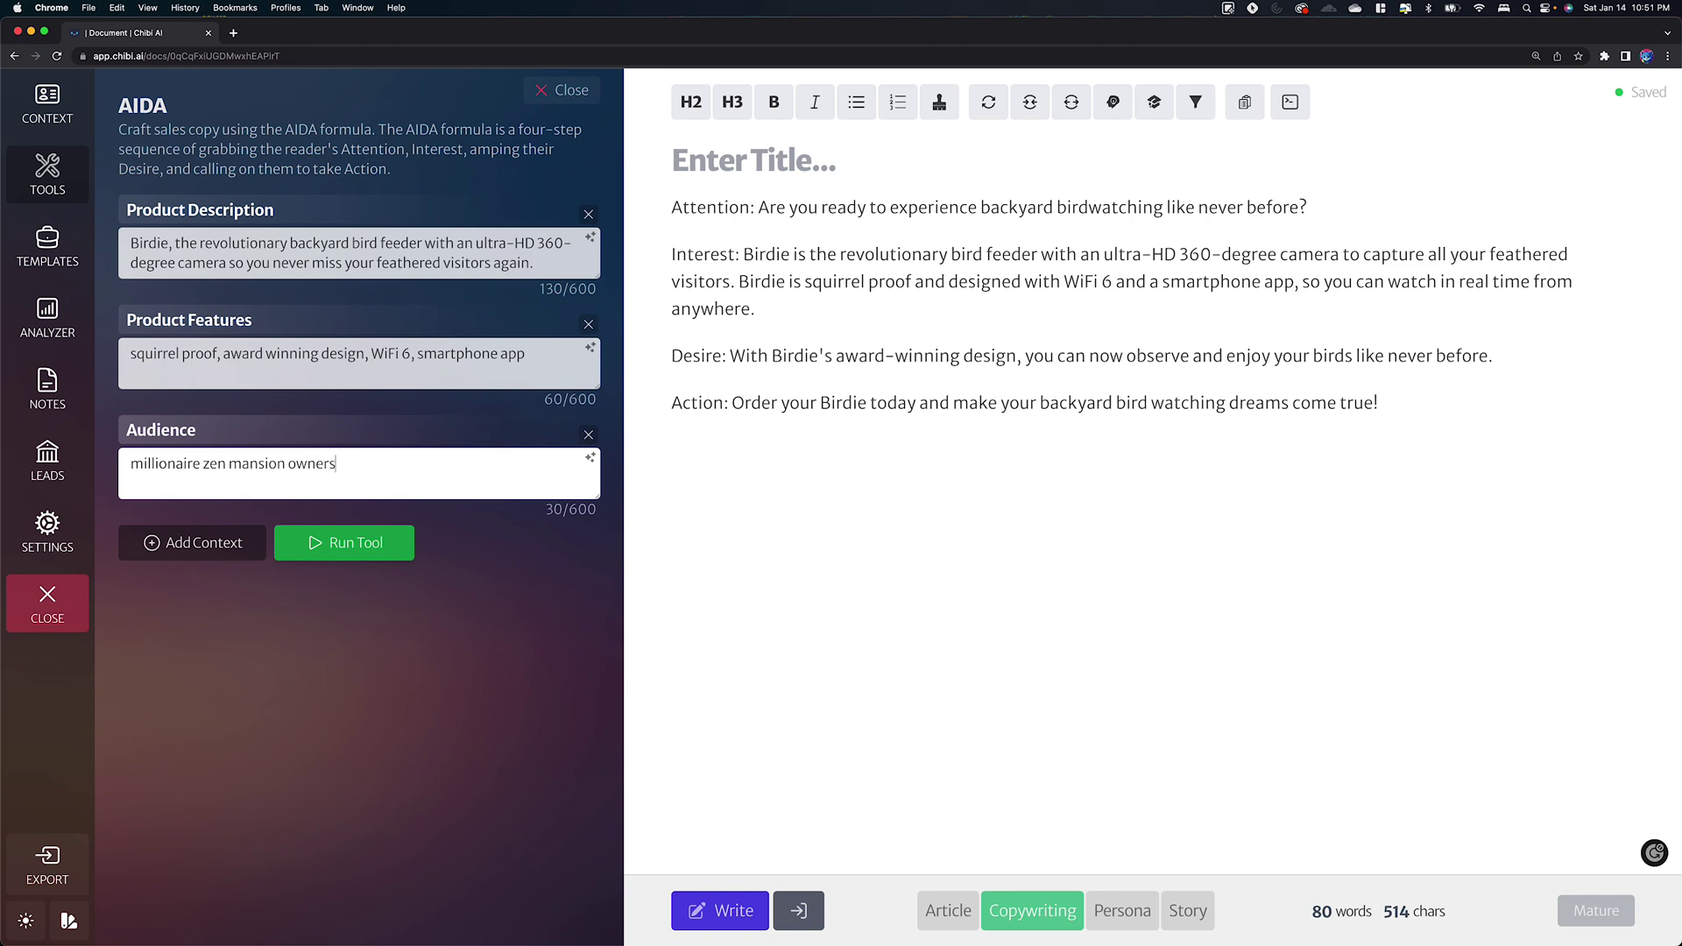
Step: Delete the old copy and regenerate AIDA copy ending with 'perfect for millionaire zen mansion owners'
click(537, 526)
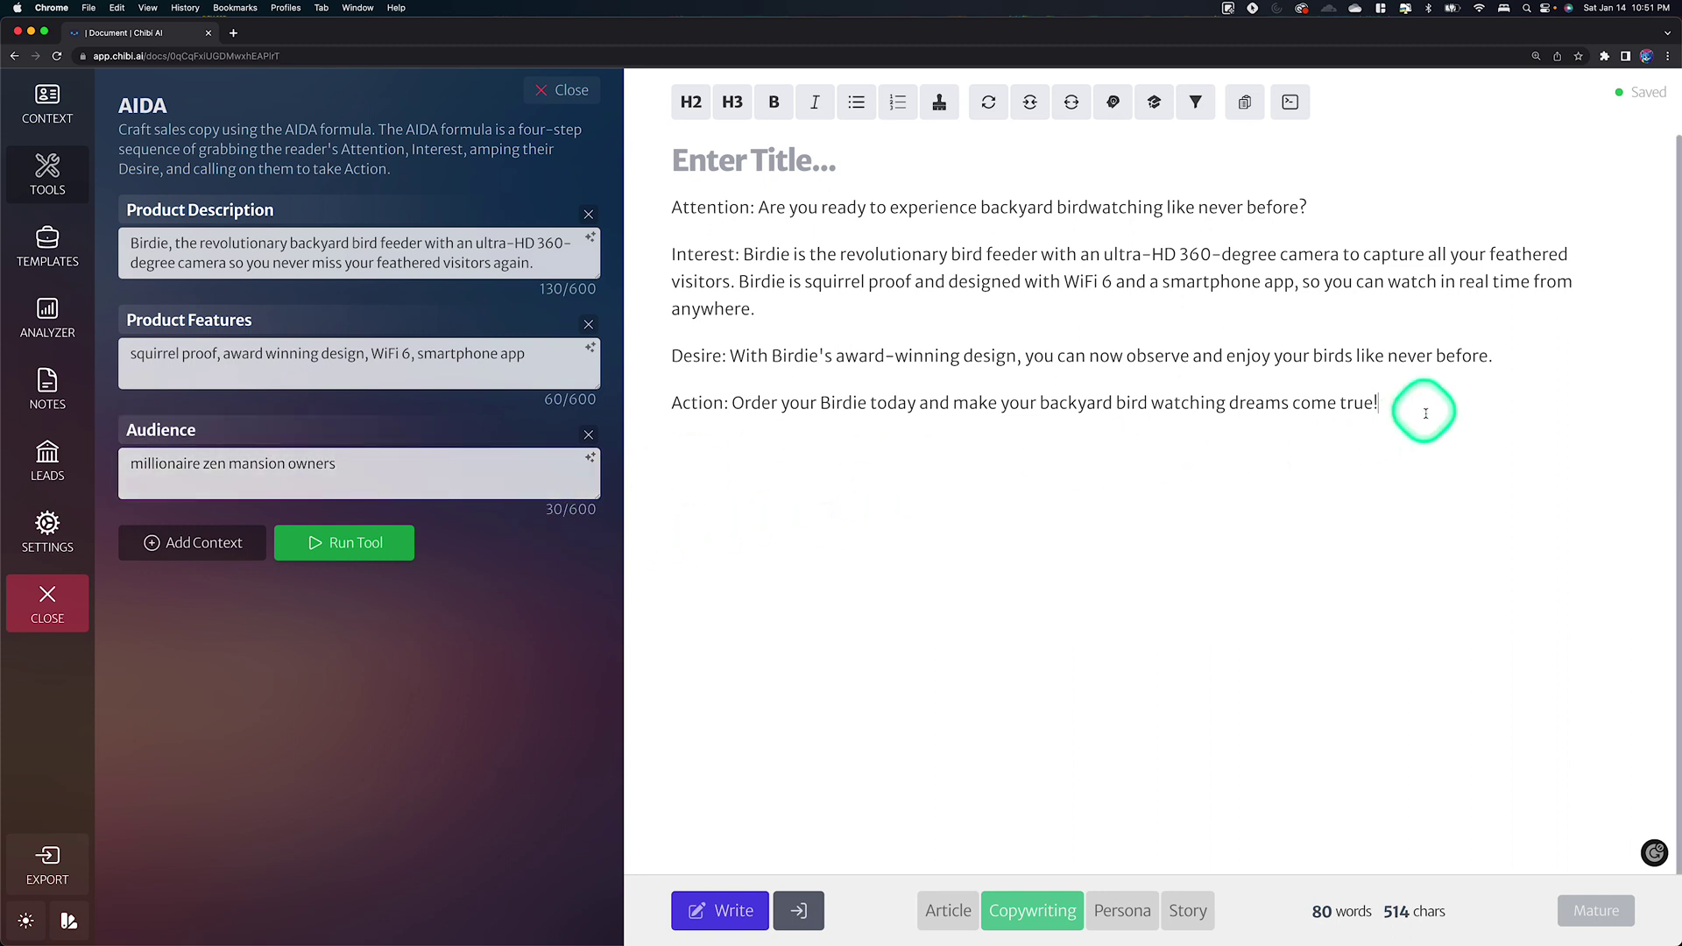
drag(1425, 412, 638, 213)
key(BackSpace)
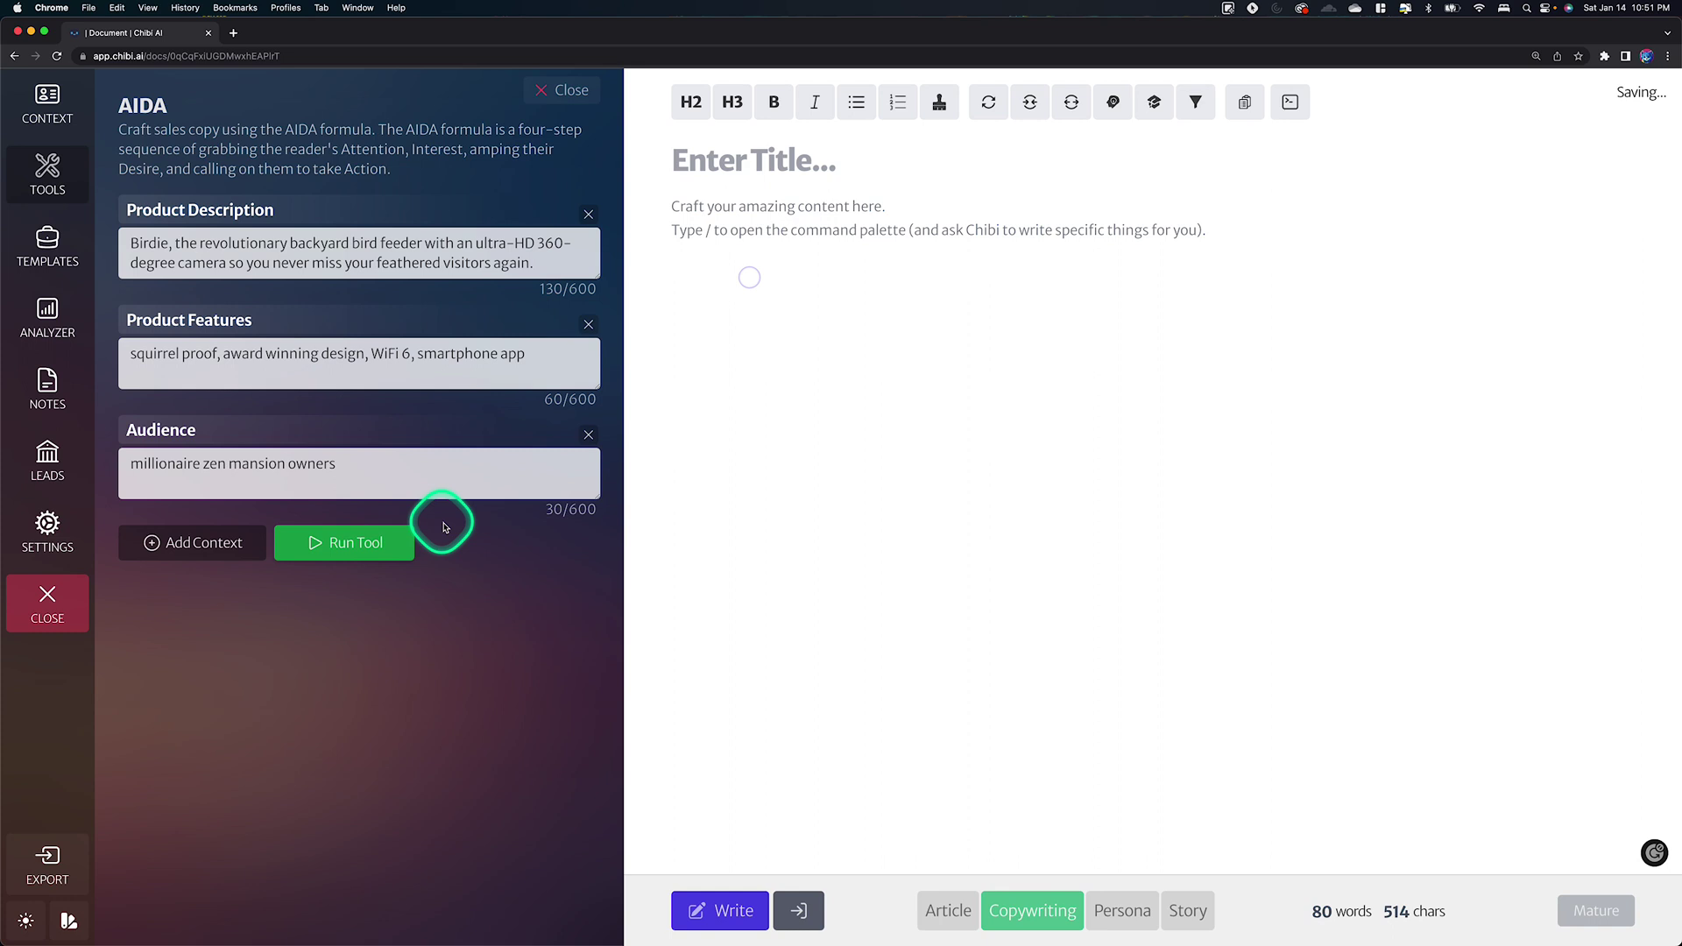
click(326, 555)
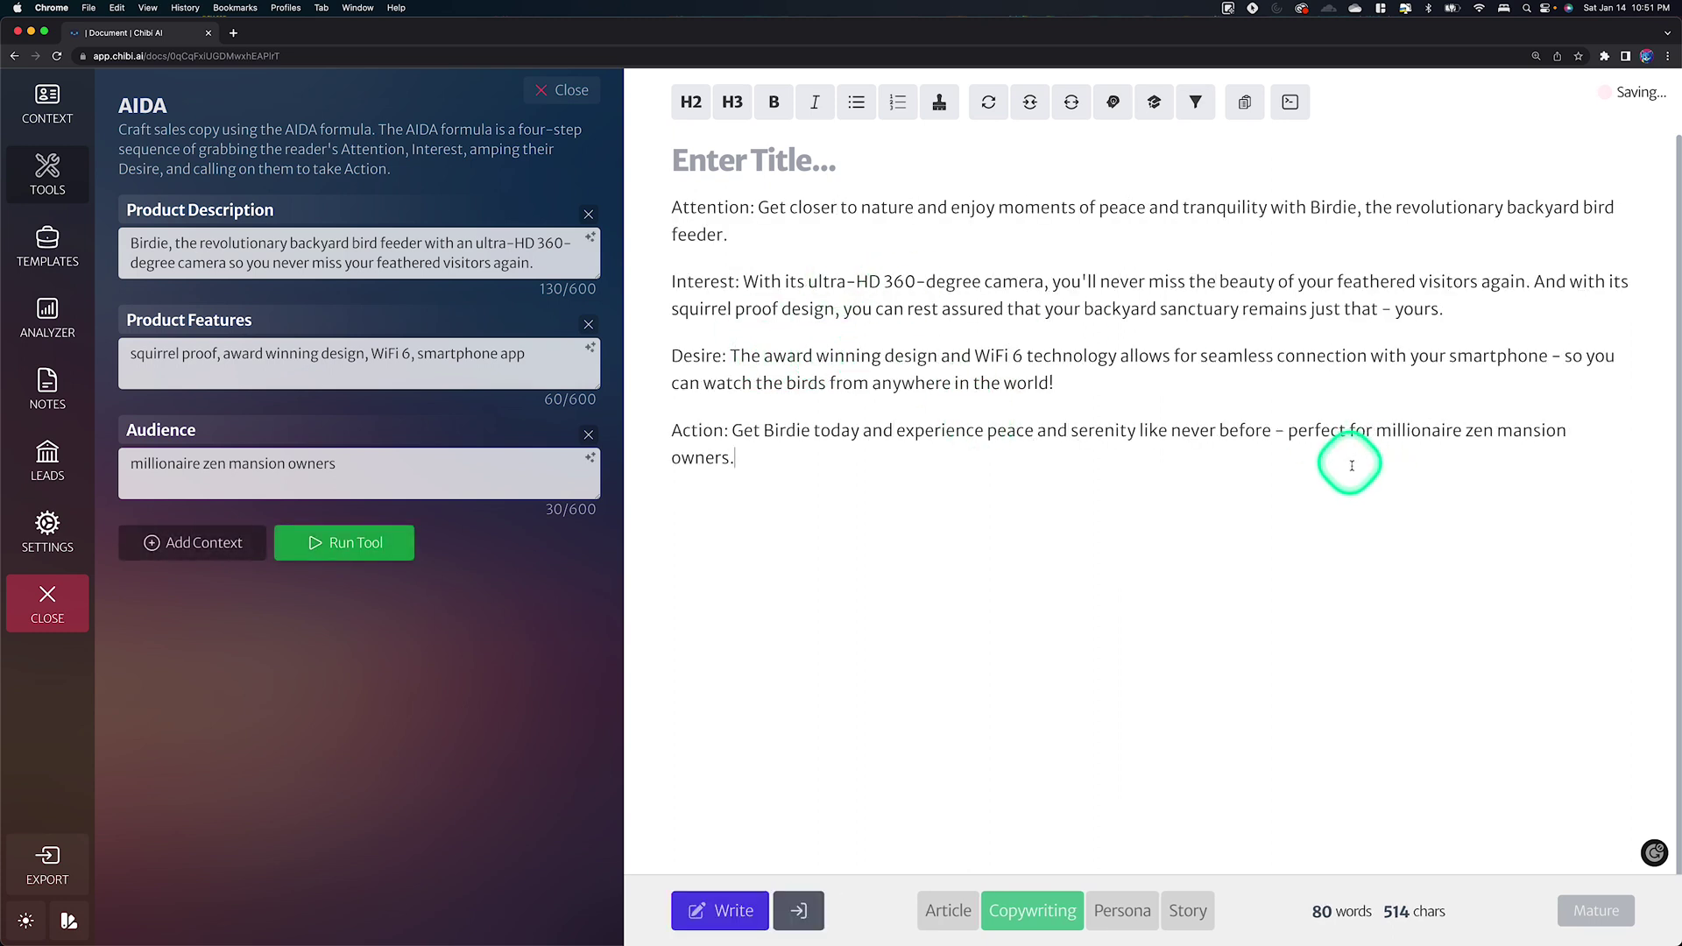
drag(1374, 429, 1513, 458)
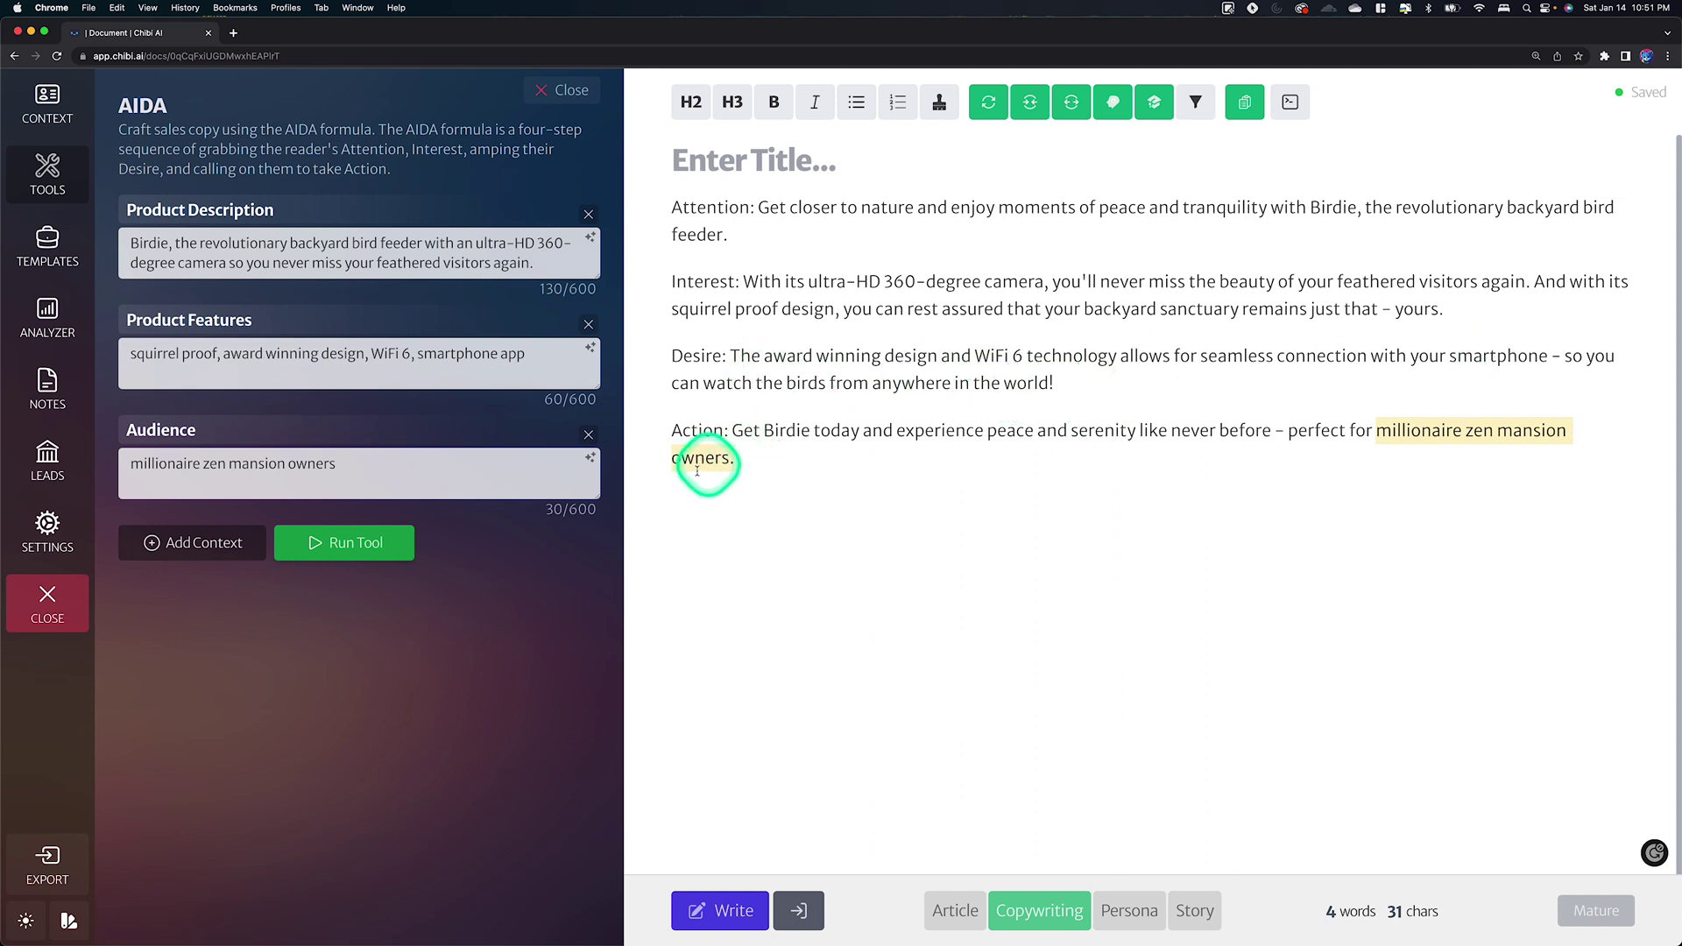
click(854, 477)
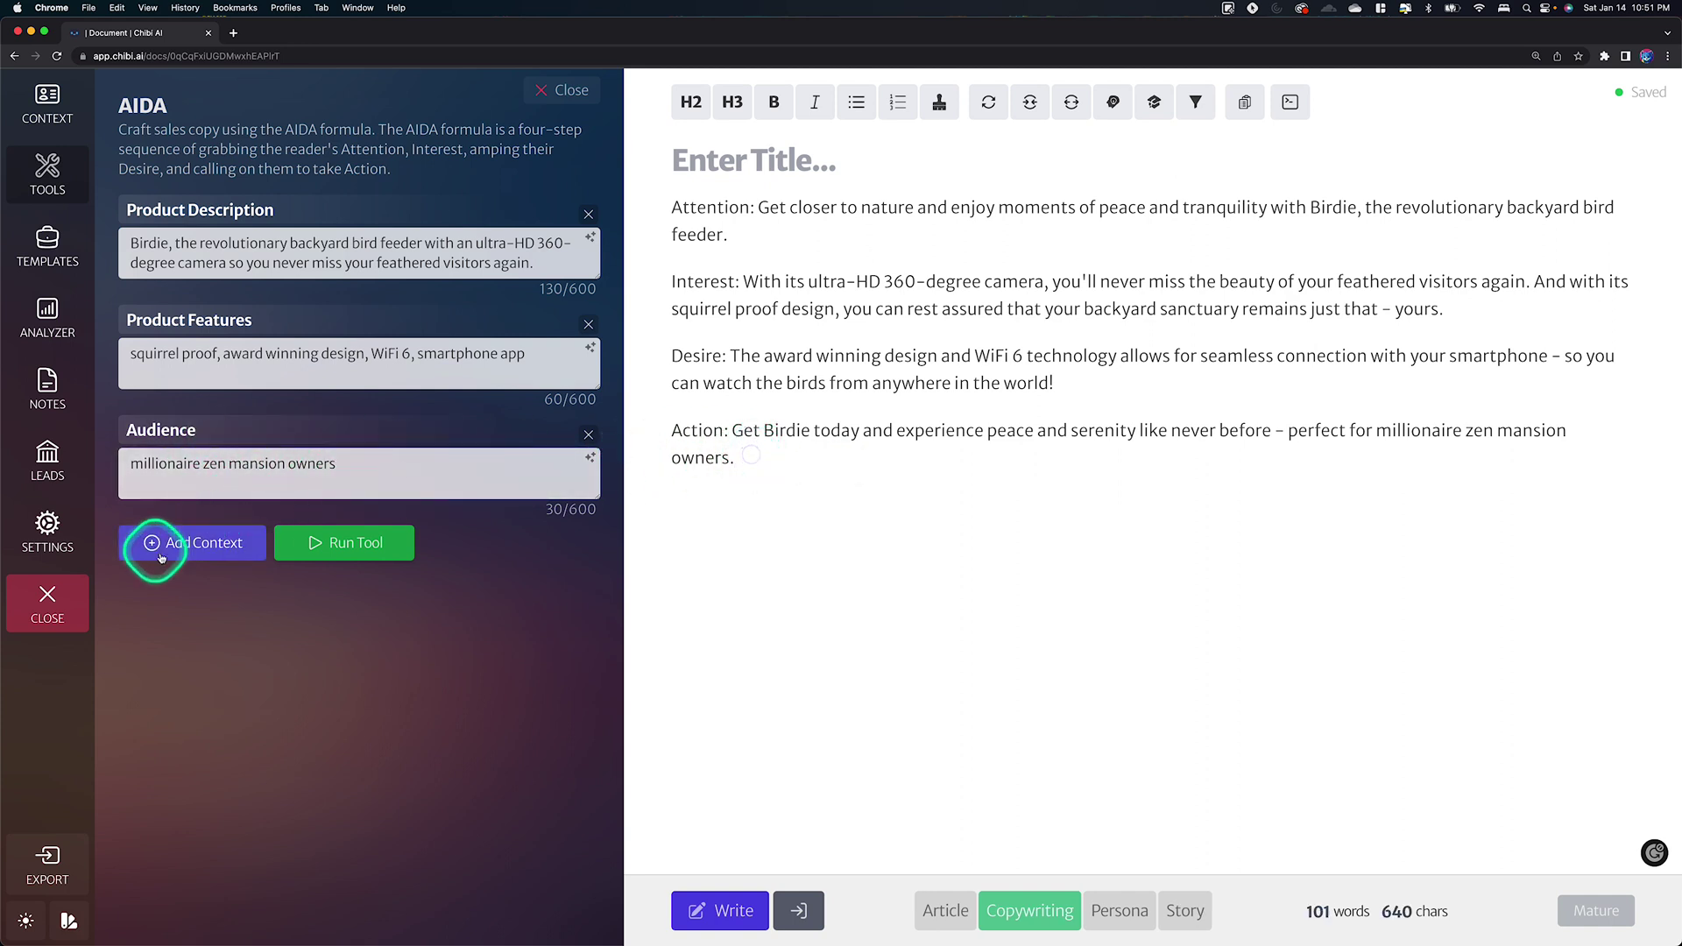
Step: Add a Location field to the AIDA form reading 'tropical beachfront resort'
click(184, 542)
click(217, 539)
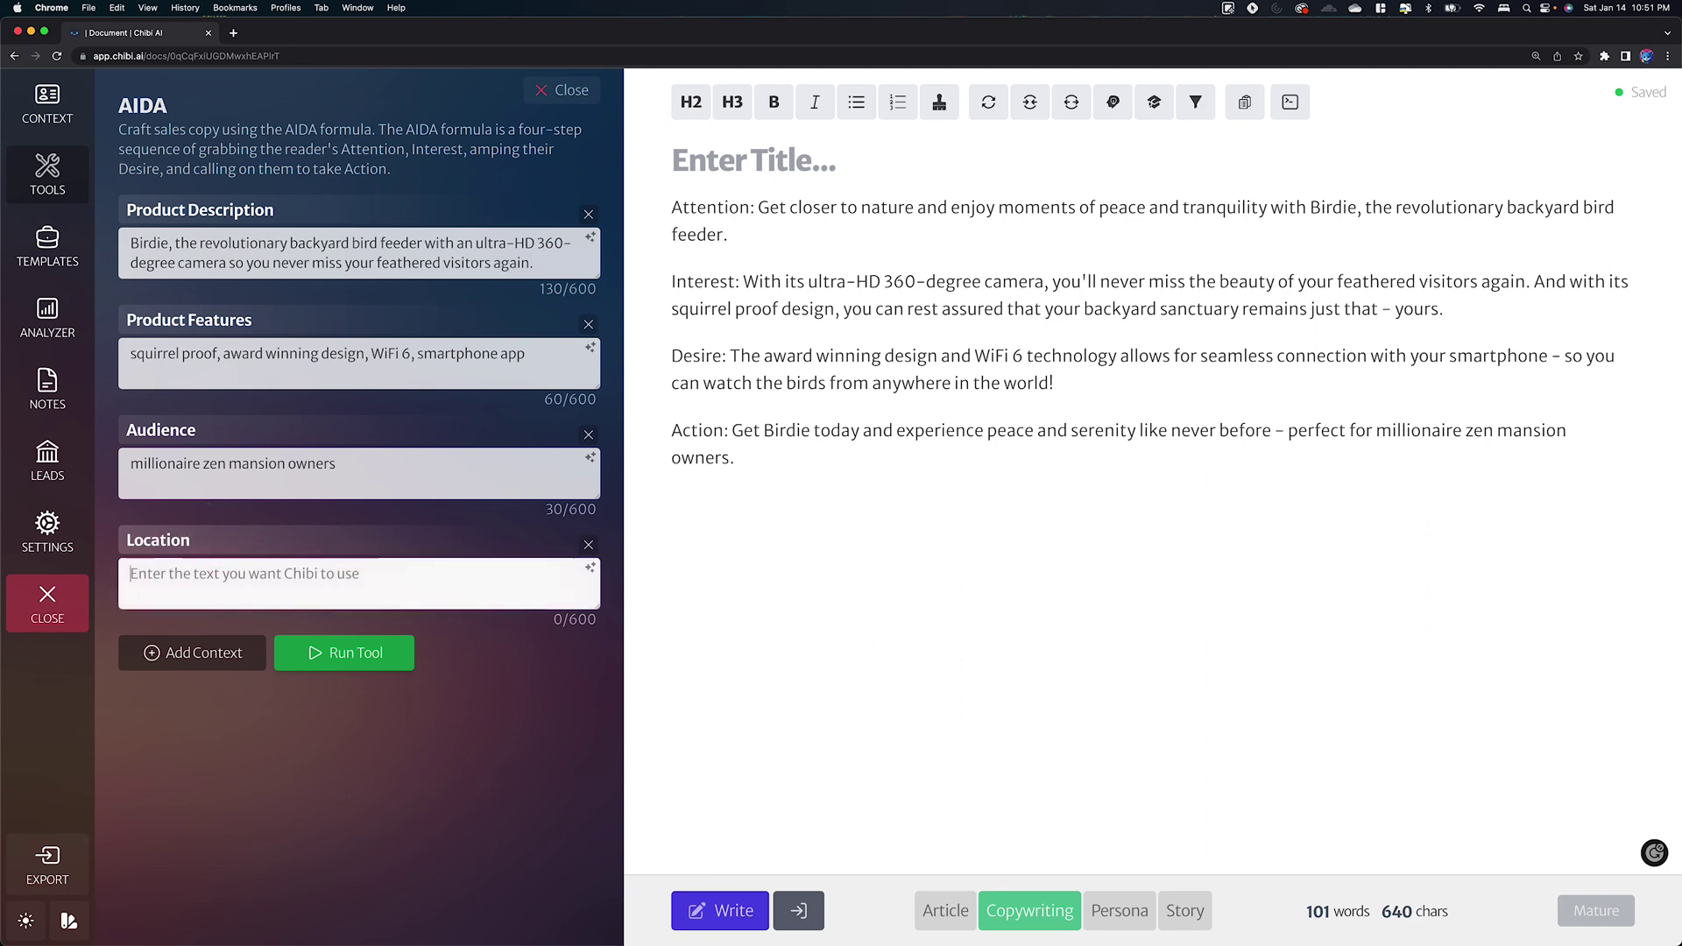
key(Tab)
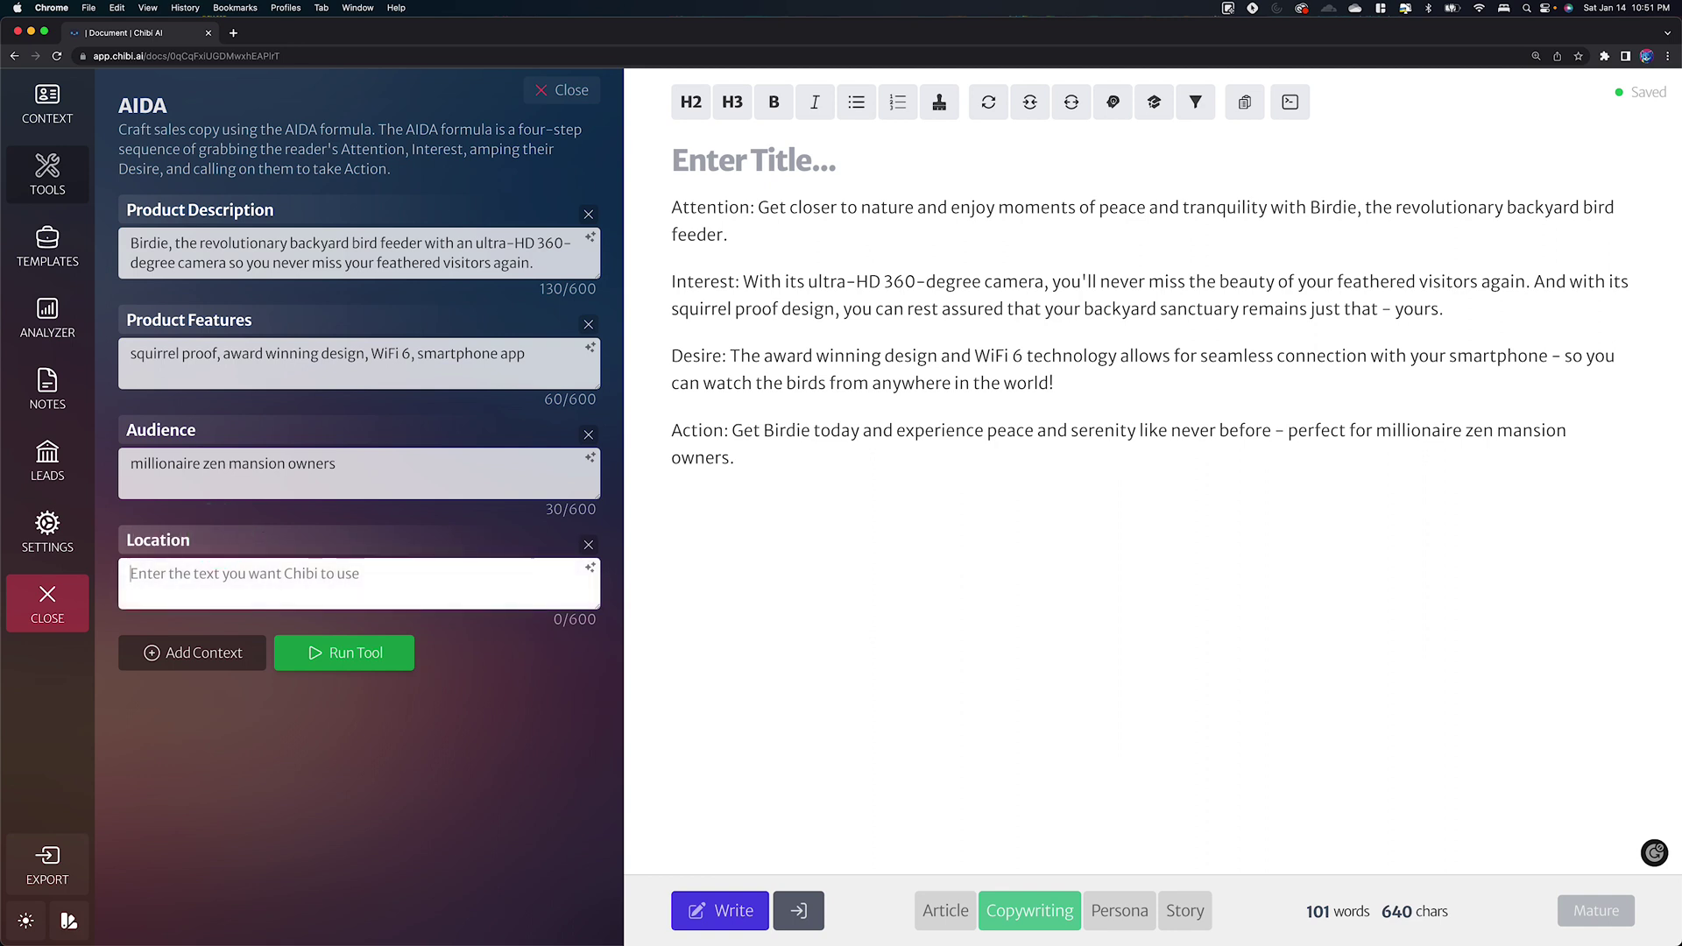
text(tropical beachfront resort)
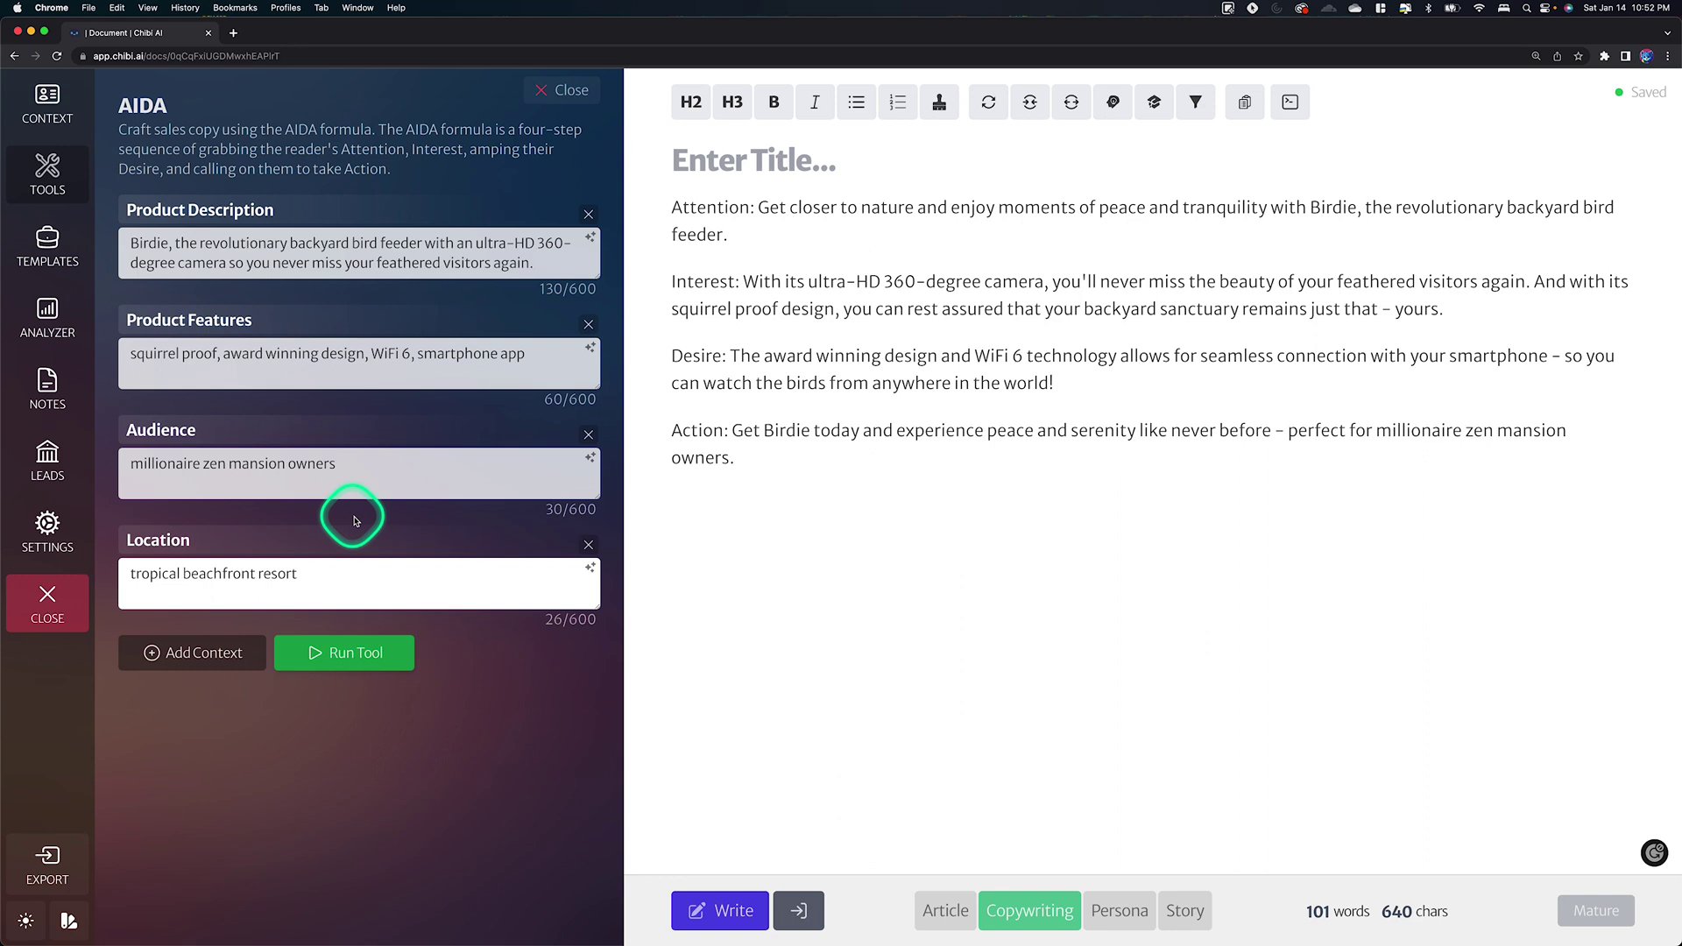
Step: Delete the current copy and regenerate AIDA copy set at a tropical beachfront resort
drag(804, 465, 659, 221)
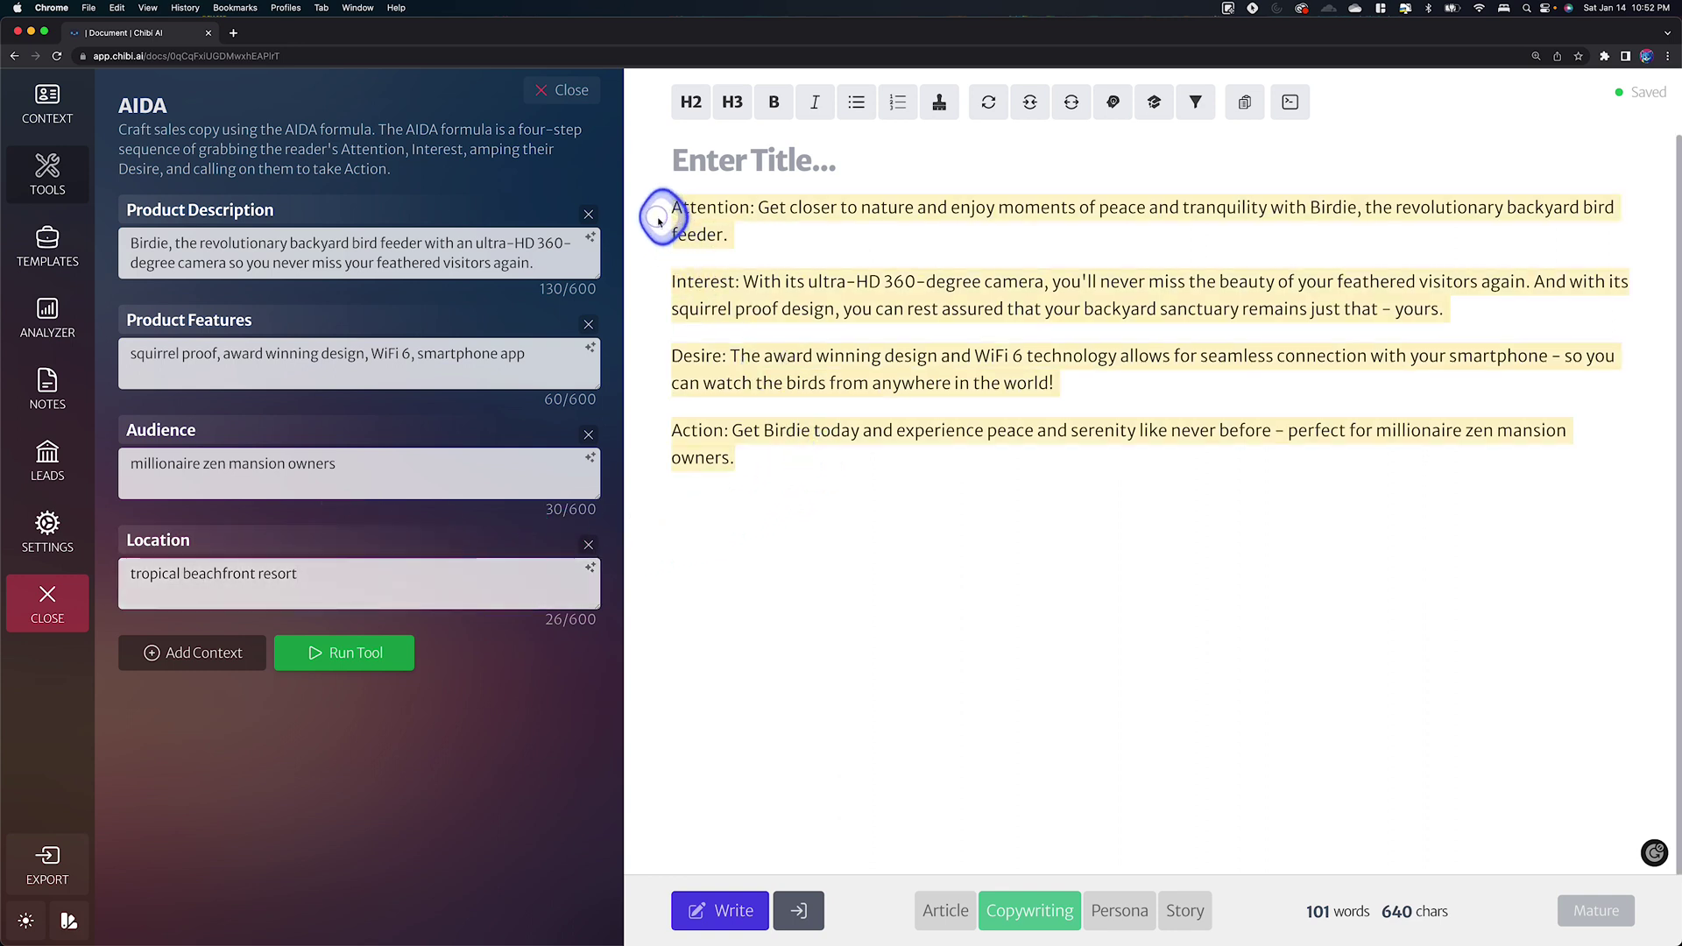
key(BackSpace)
click(736, 305)
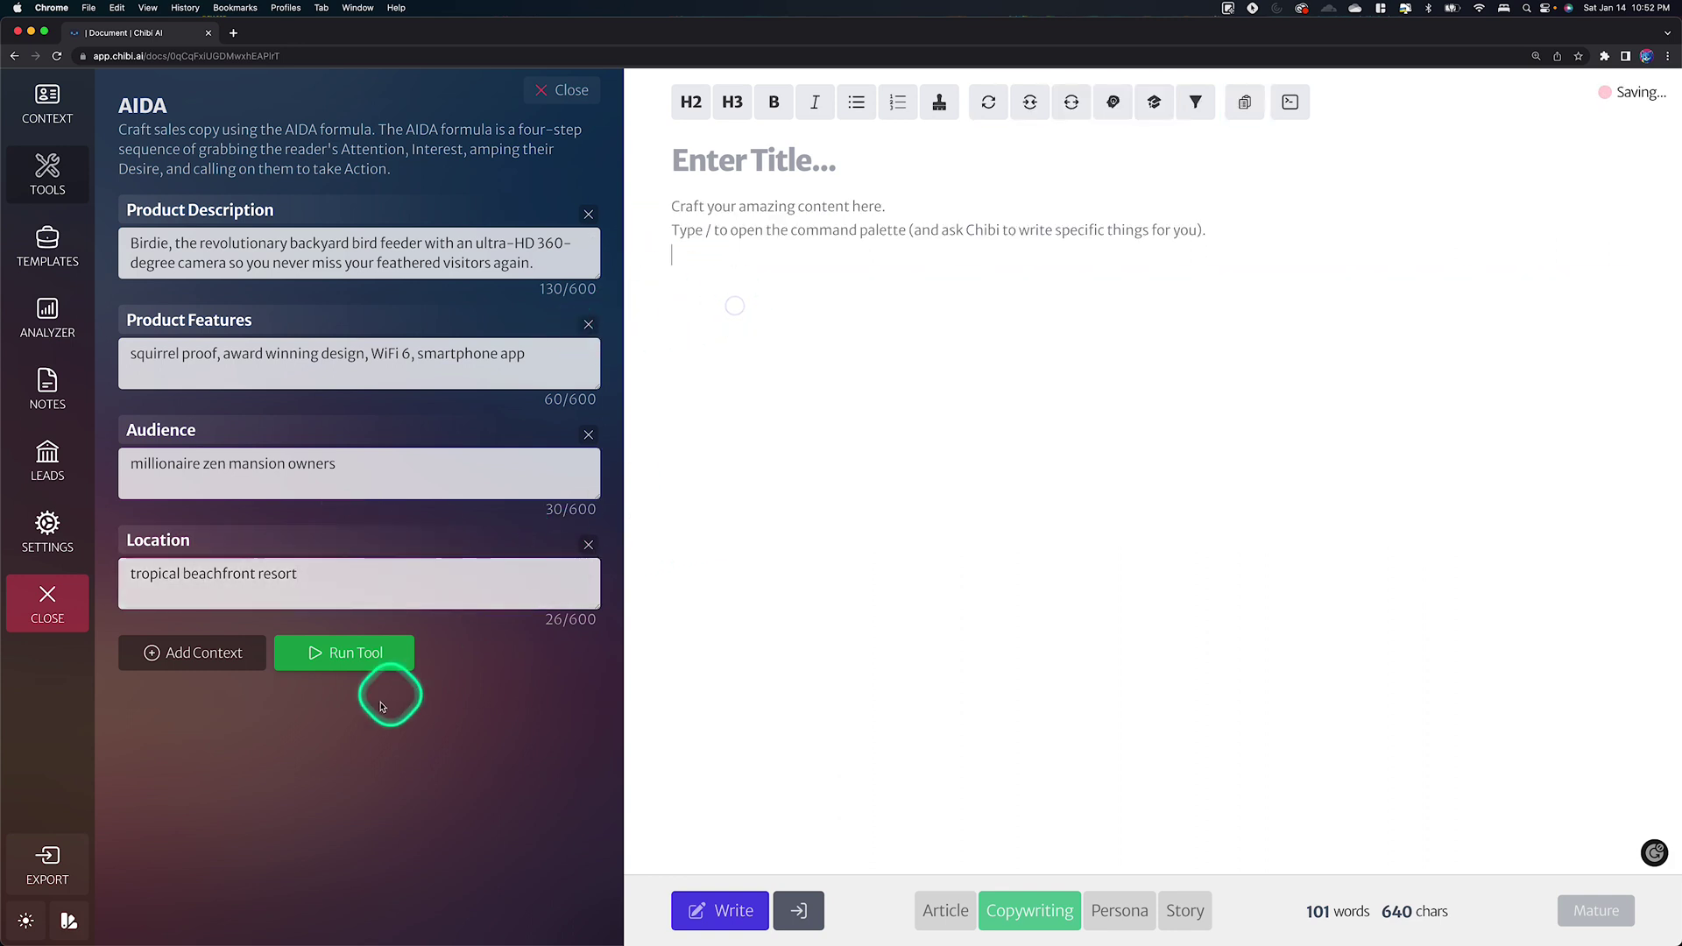
click(345, 661)
click(753, 282)
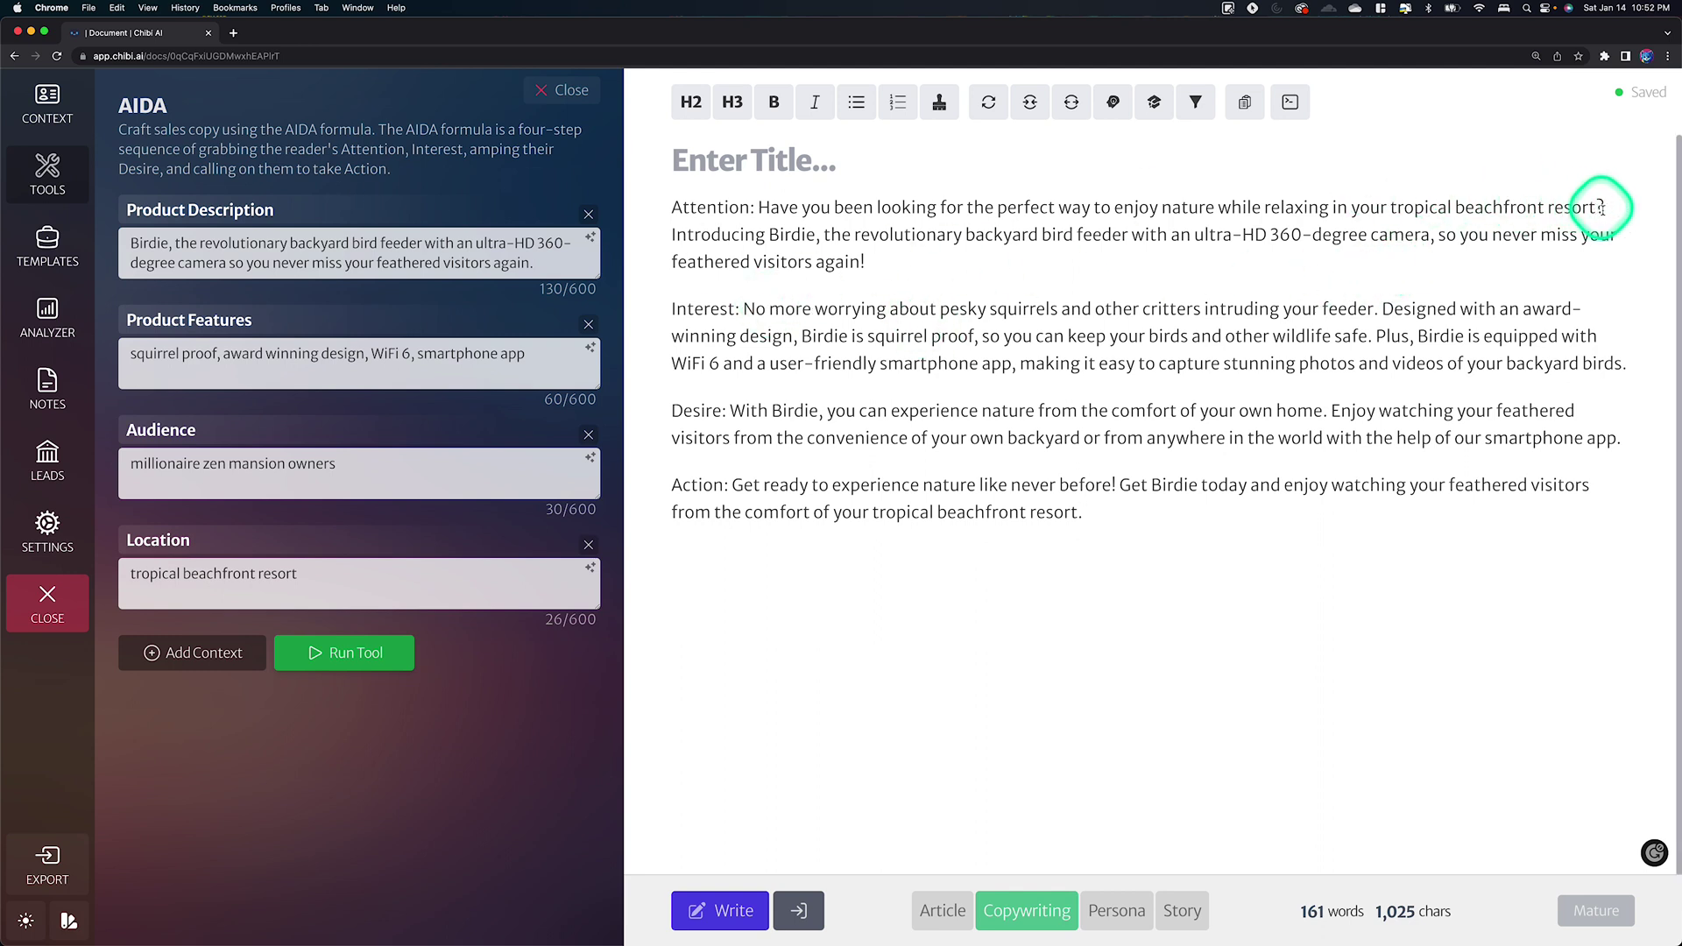
drag(1602, 207, 1182, 207)
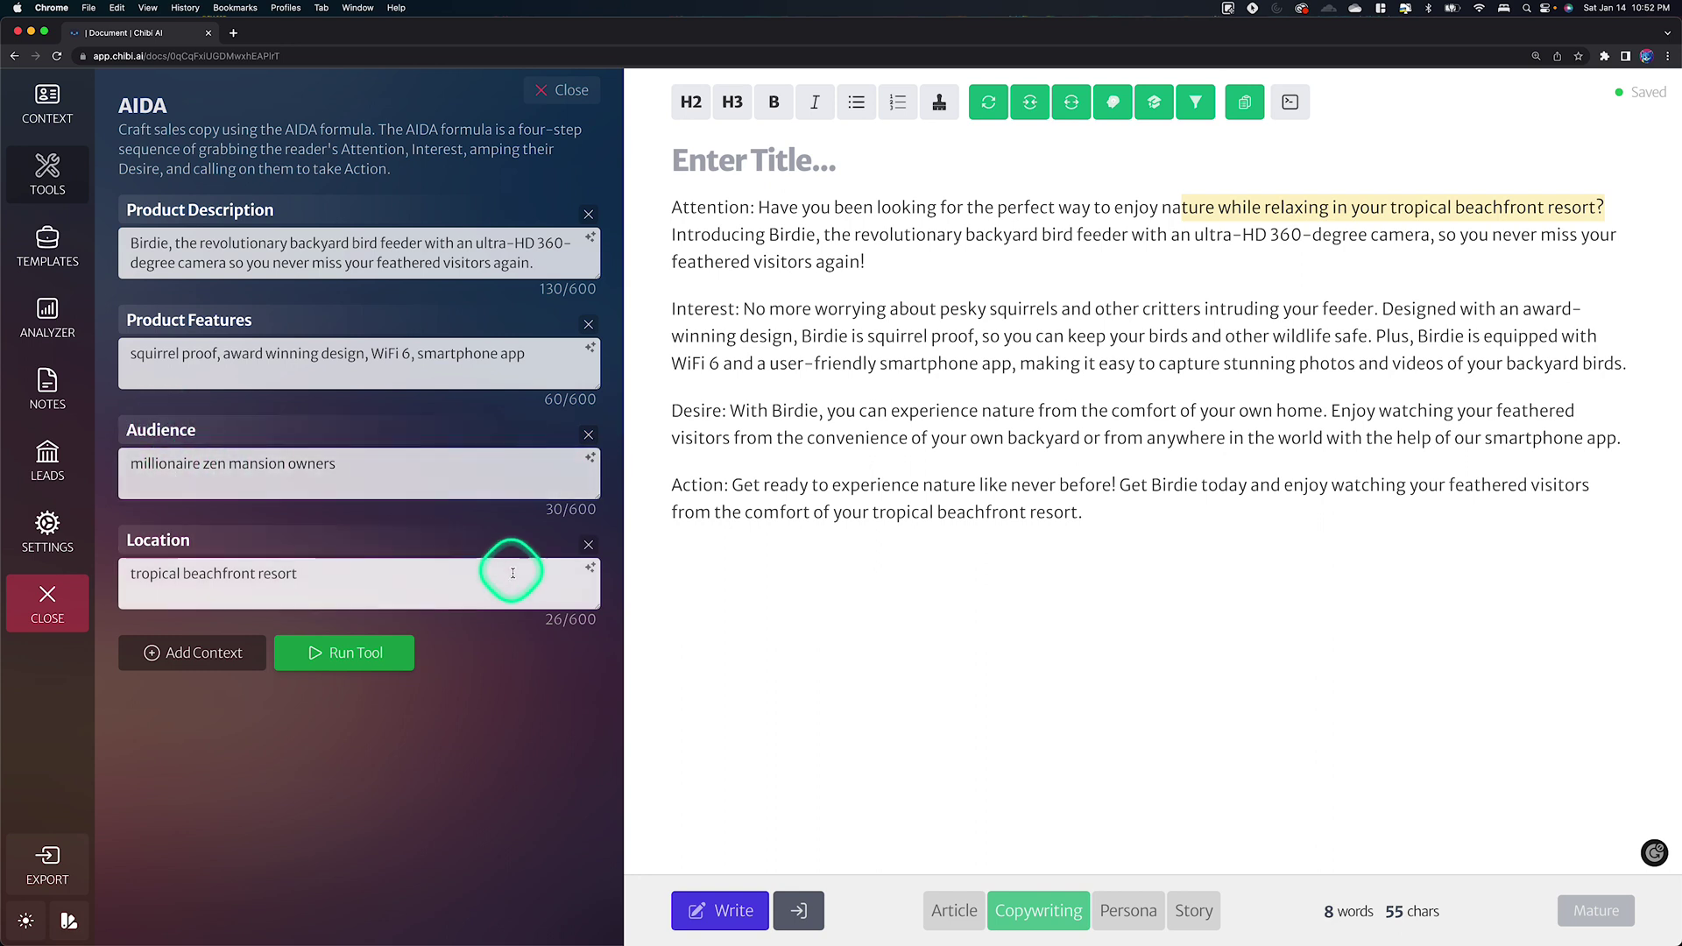
Step: Remove the Location and Audience fields from the AIDA form and show the document context
click(588, 544)
click(588, 434)
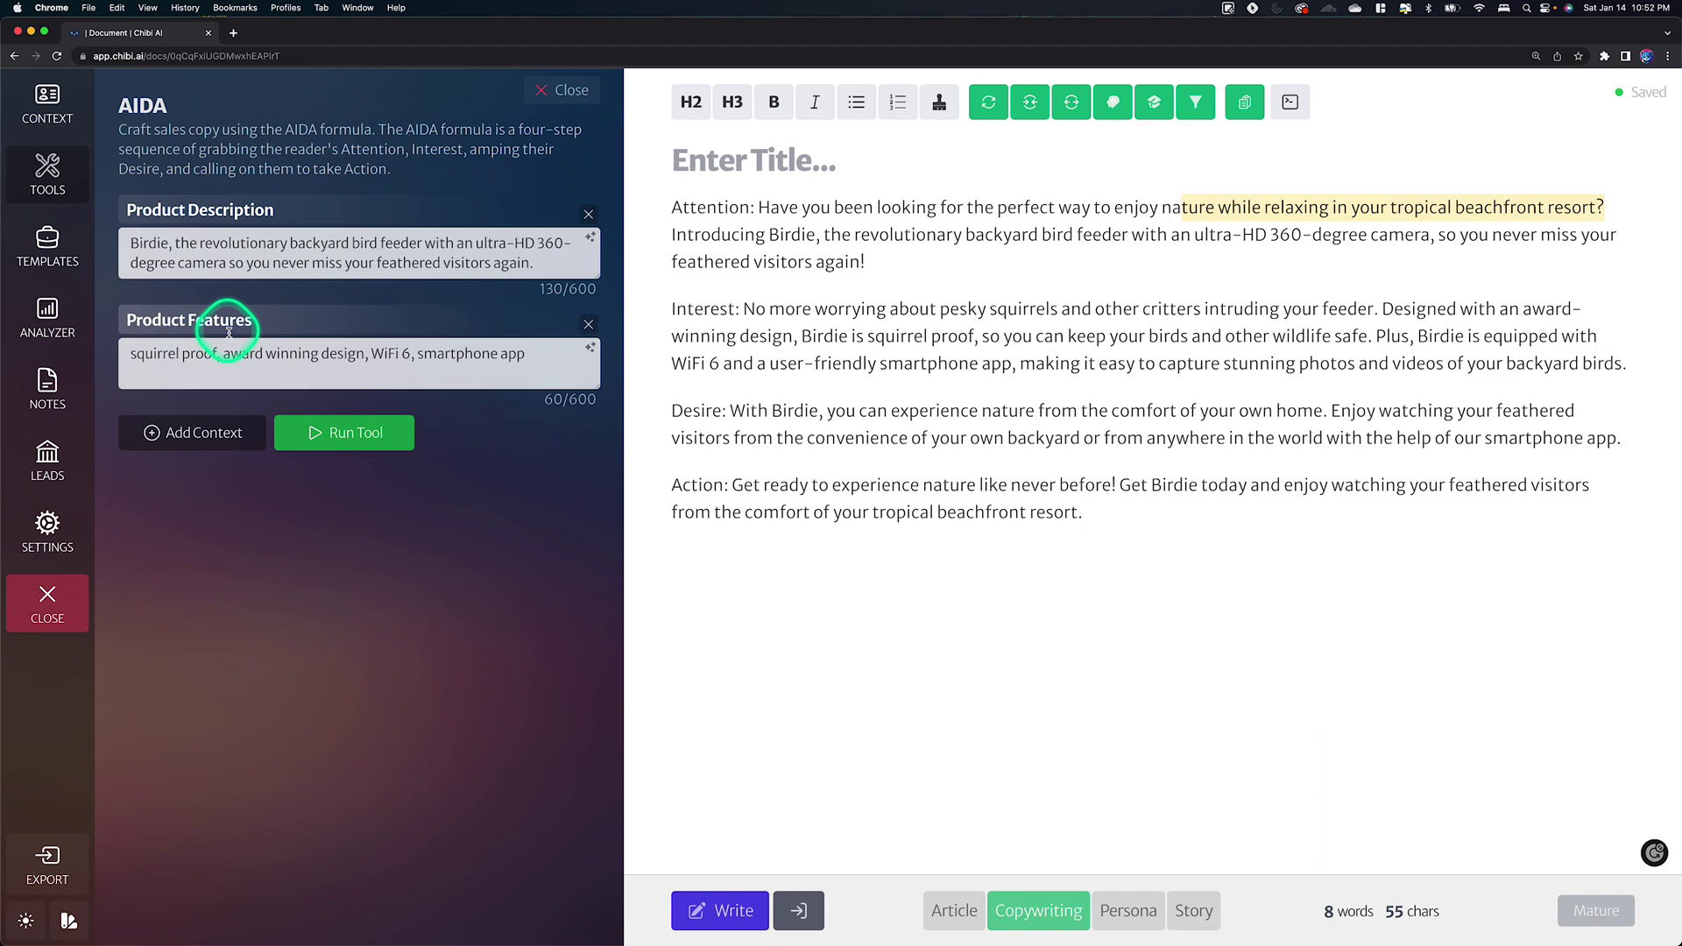
click(63, 114)
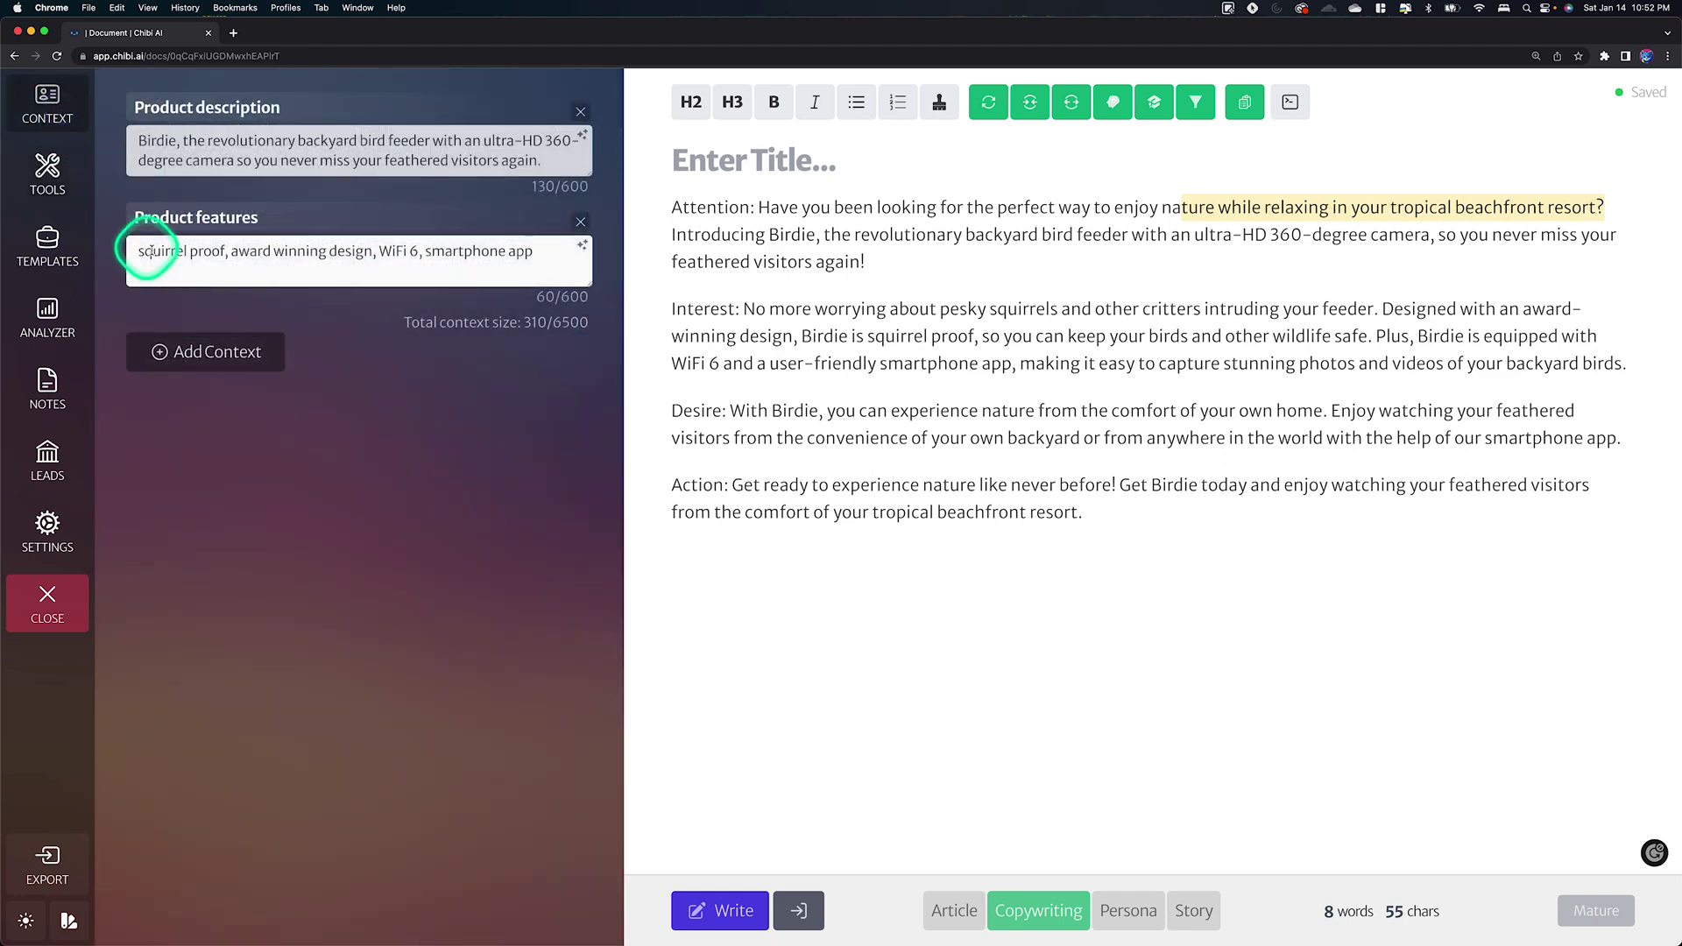
Step: Add a context entry labelled Location reading 'tropical beachfront resort'
click(234, 355)
click(274, 327)
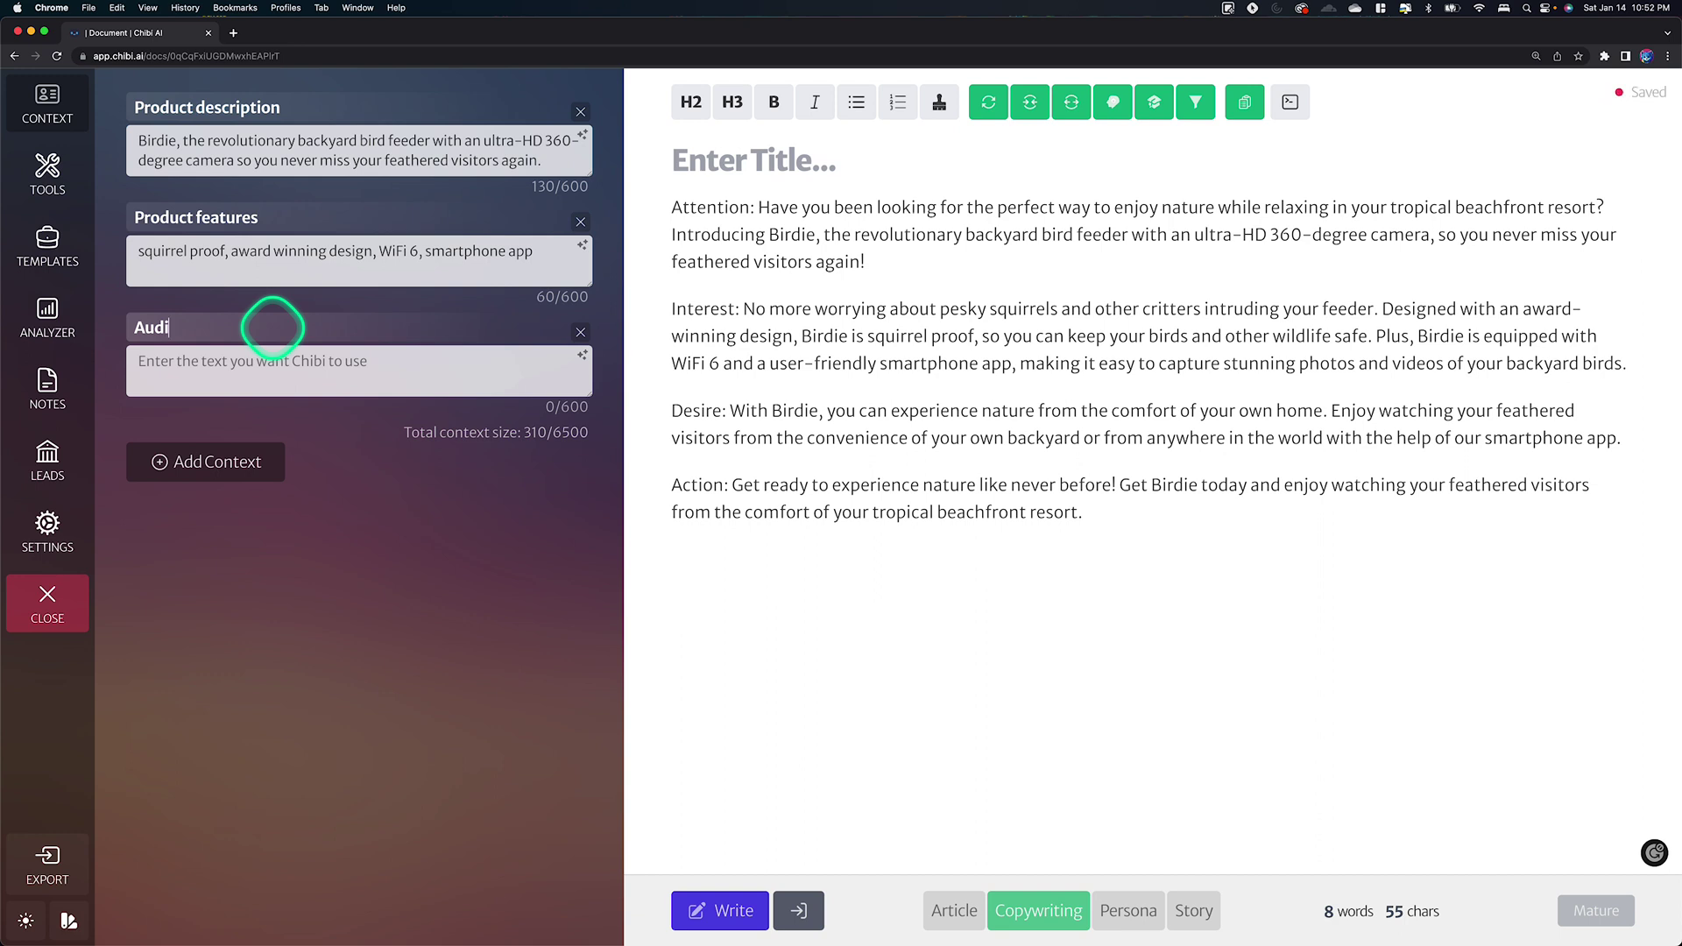
text(Au)
key(BackSpace)
key(BackSpace)
text(Locati)
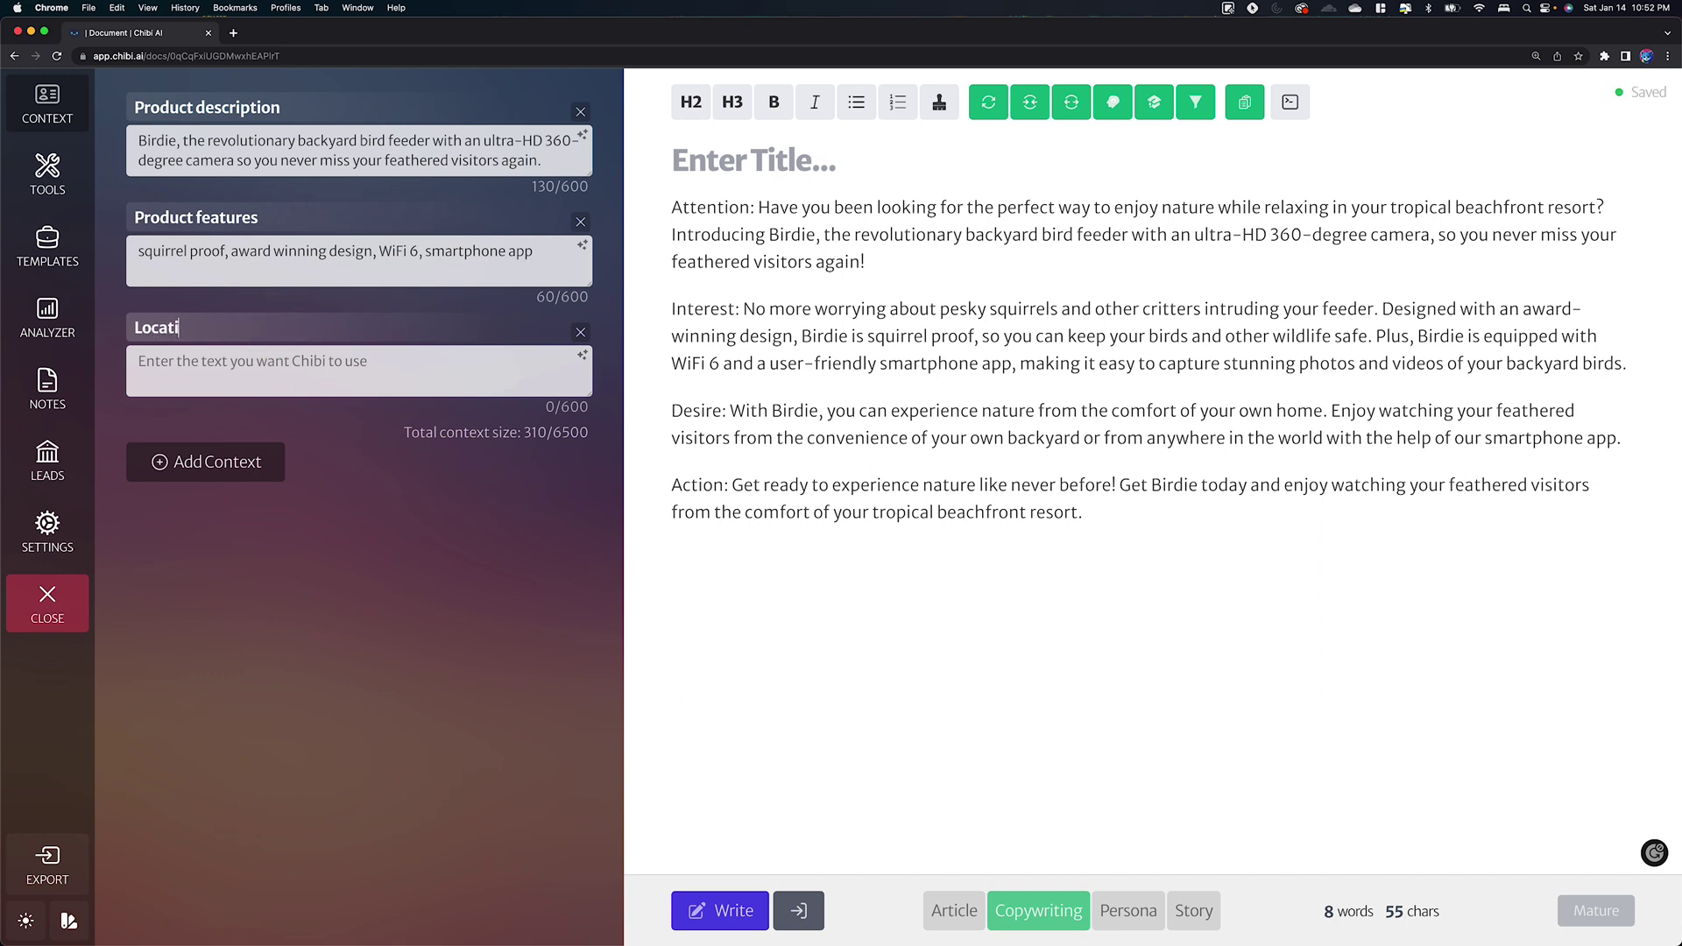
text(on)
key(Tab)
text(tro)
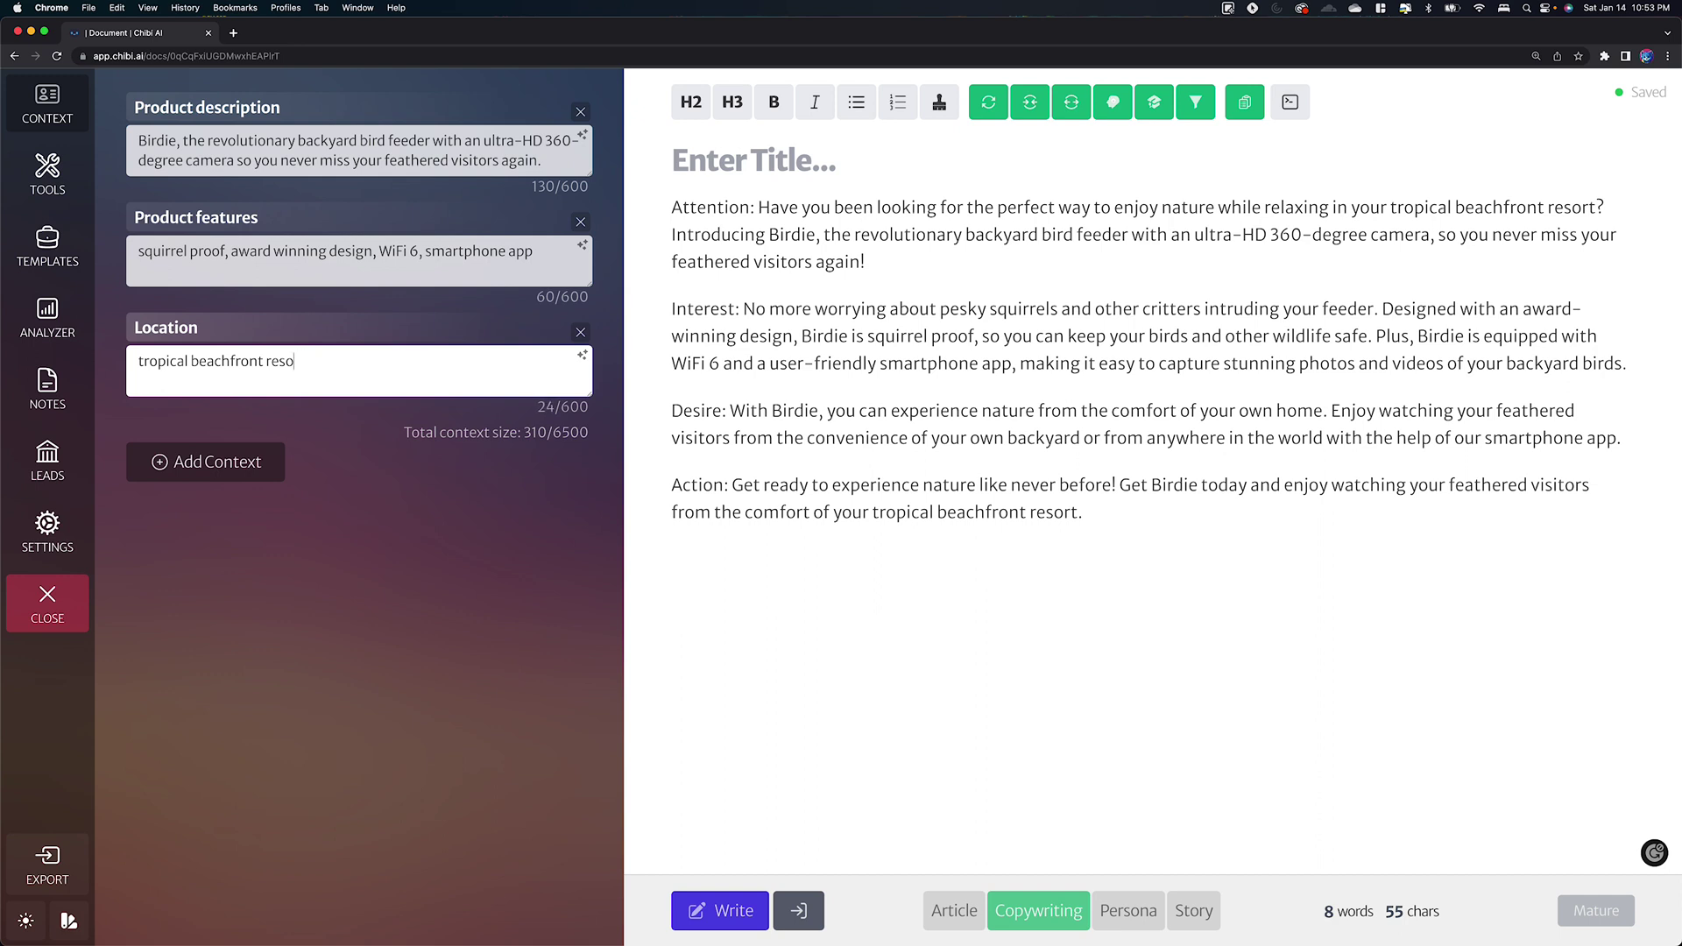
click(332, 482)
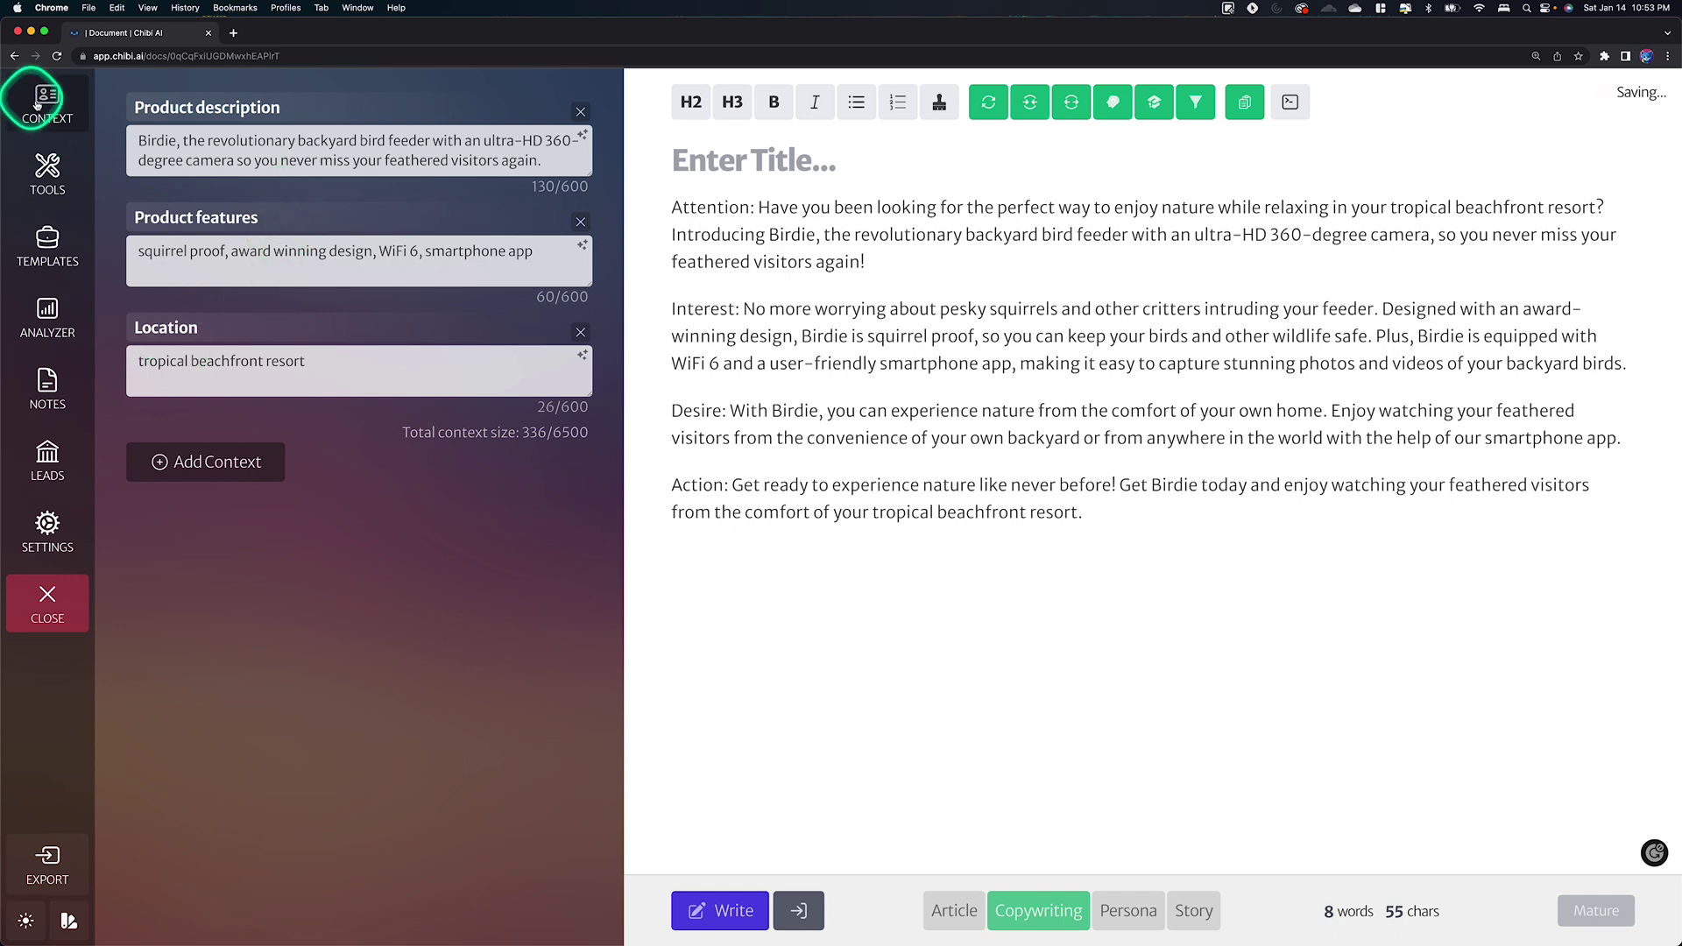
Step: Reopen the AIDA sales copy tool from the writing tools
click(49, 175)
click(233, 218)
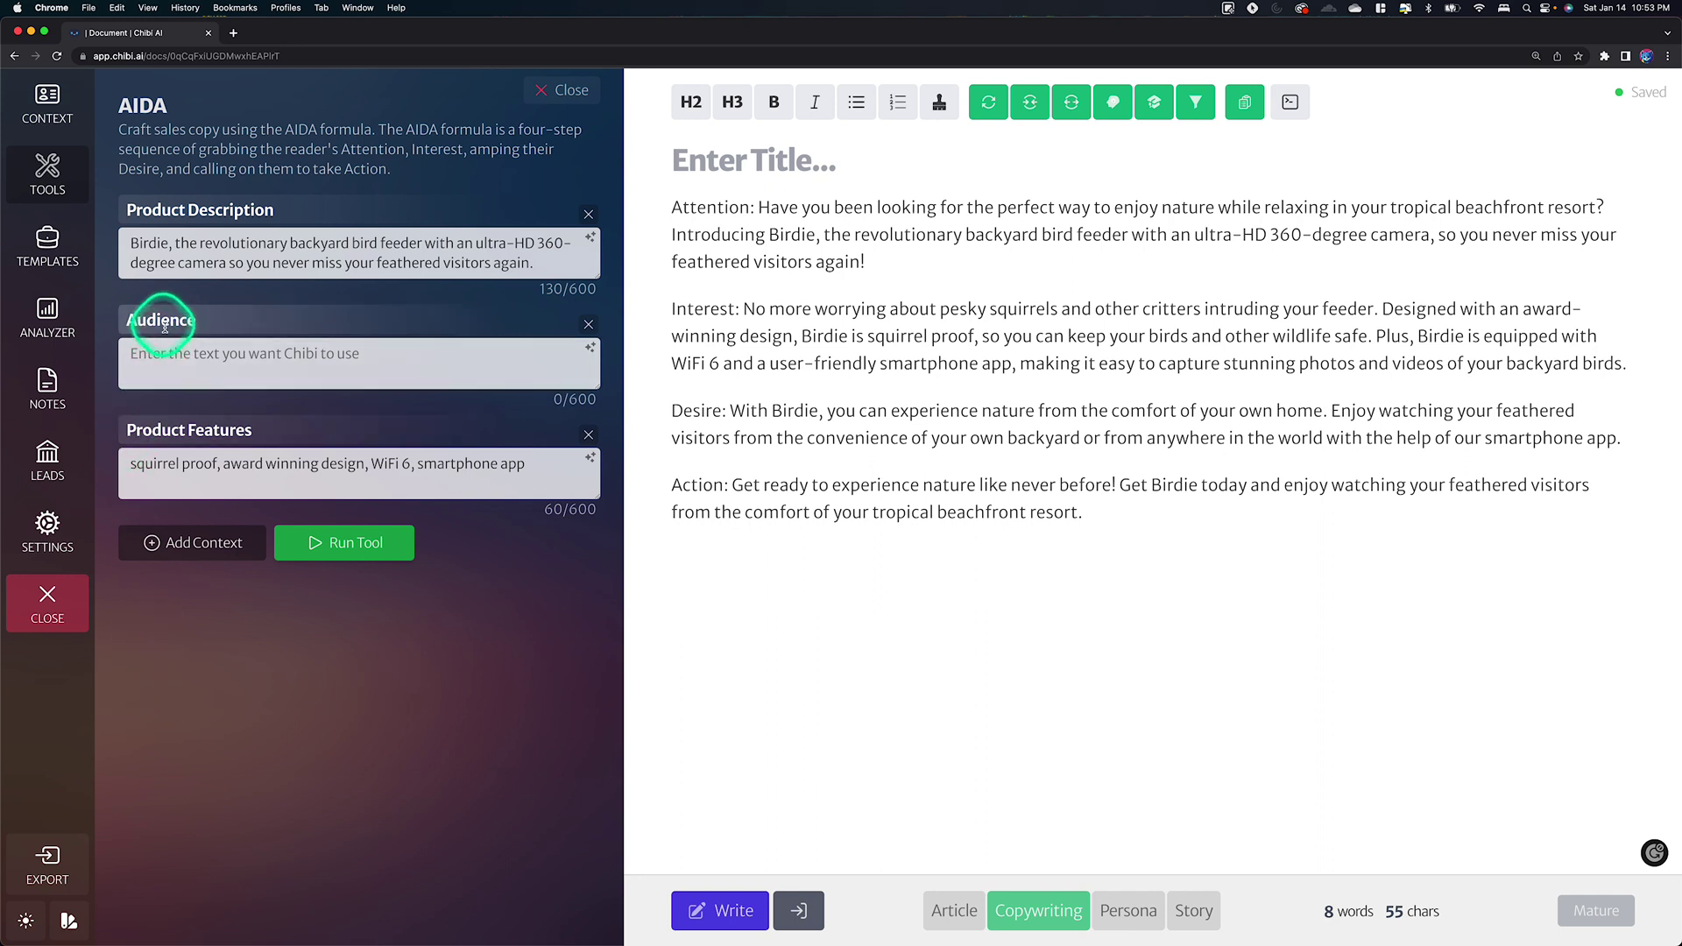
click(284, 345)
click(295, 538)
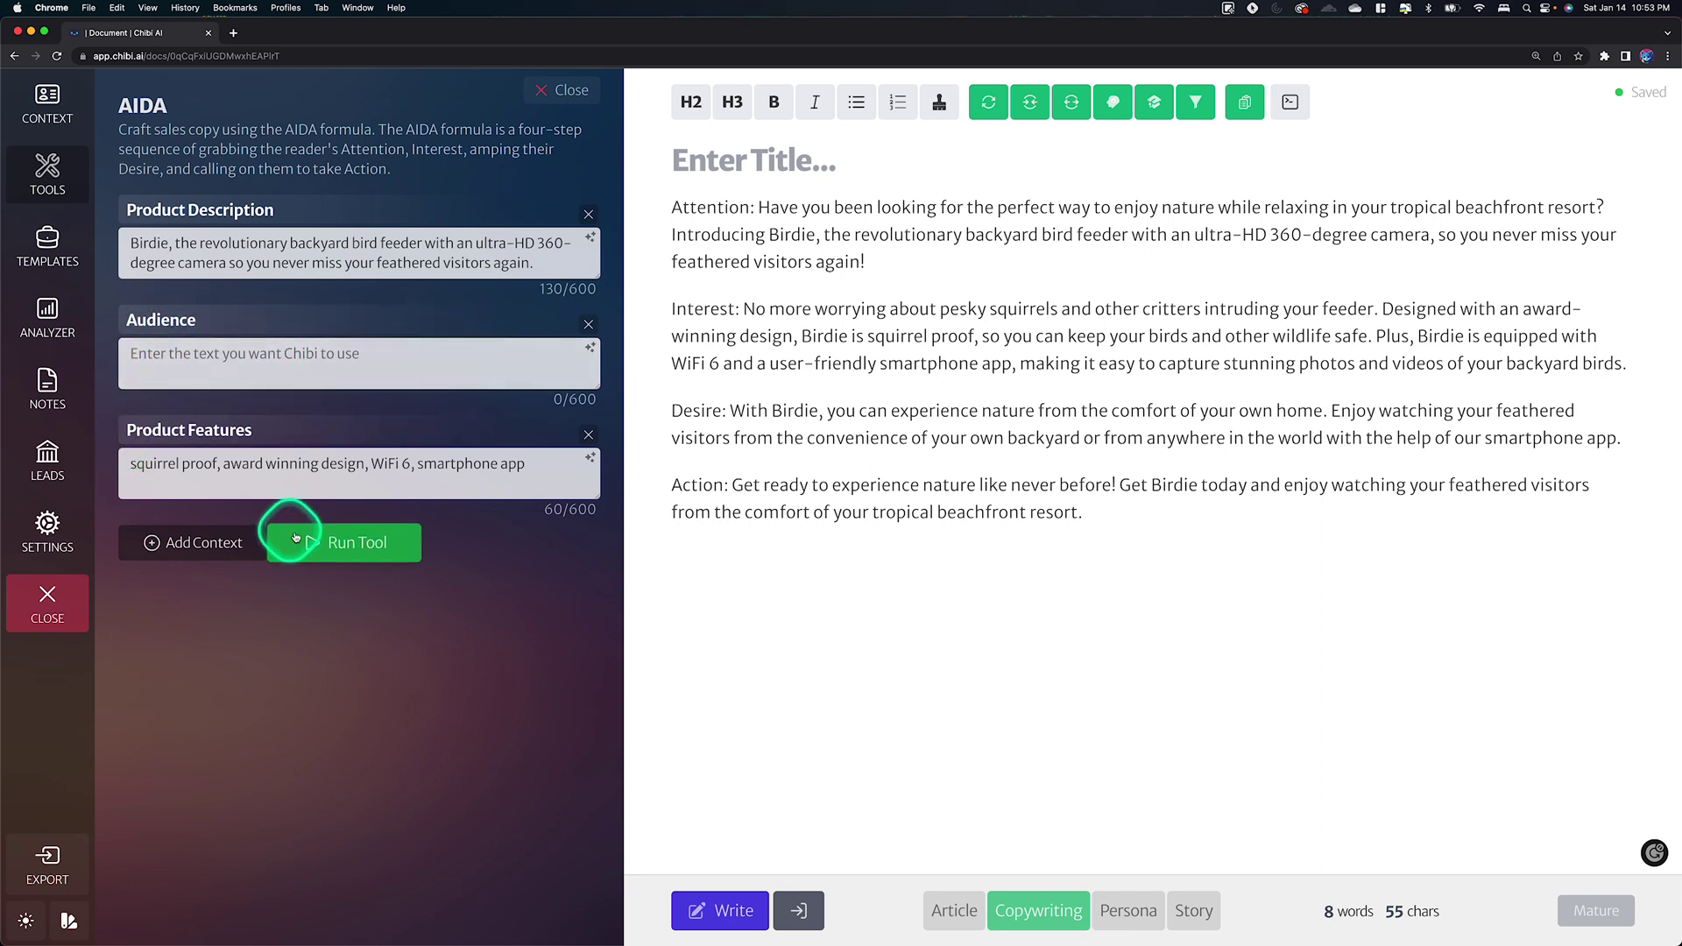
Step: Rename the Audience field to Location and paste 'tropical beachfront resort' into it
double_click(161, 323)
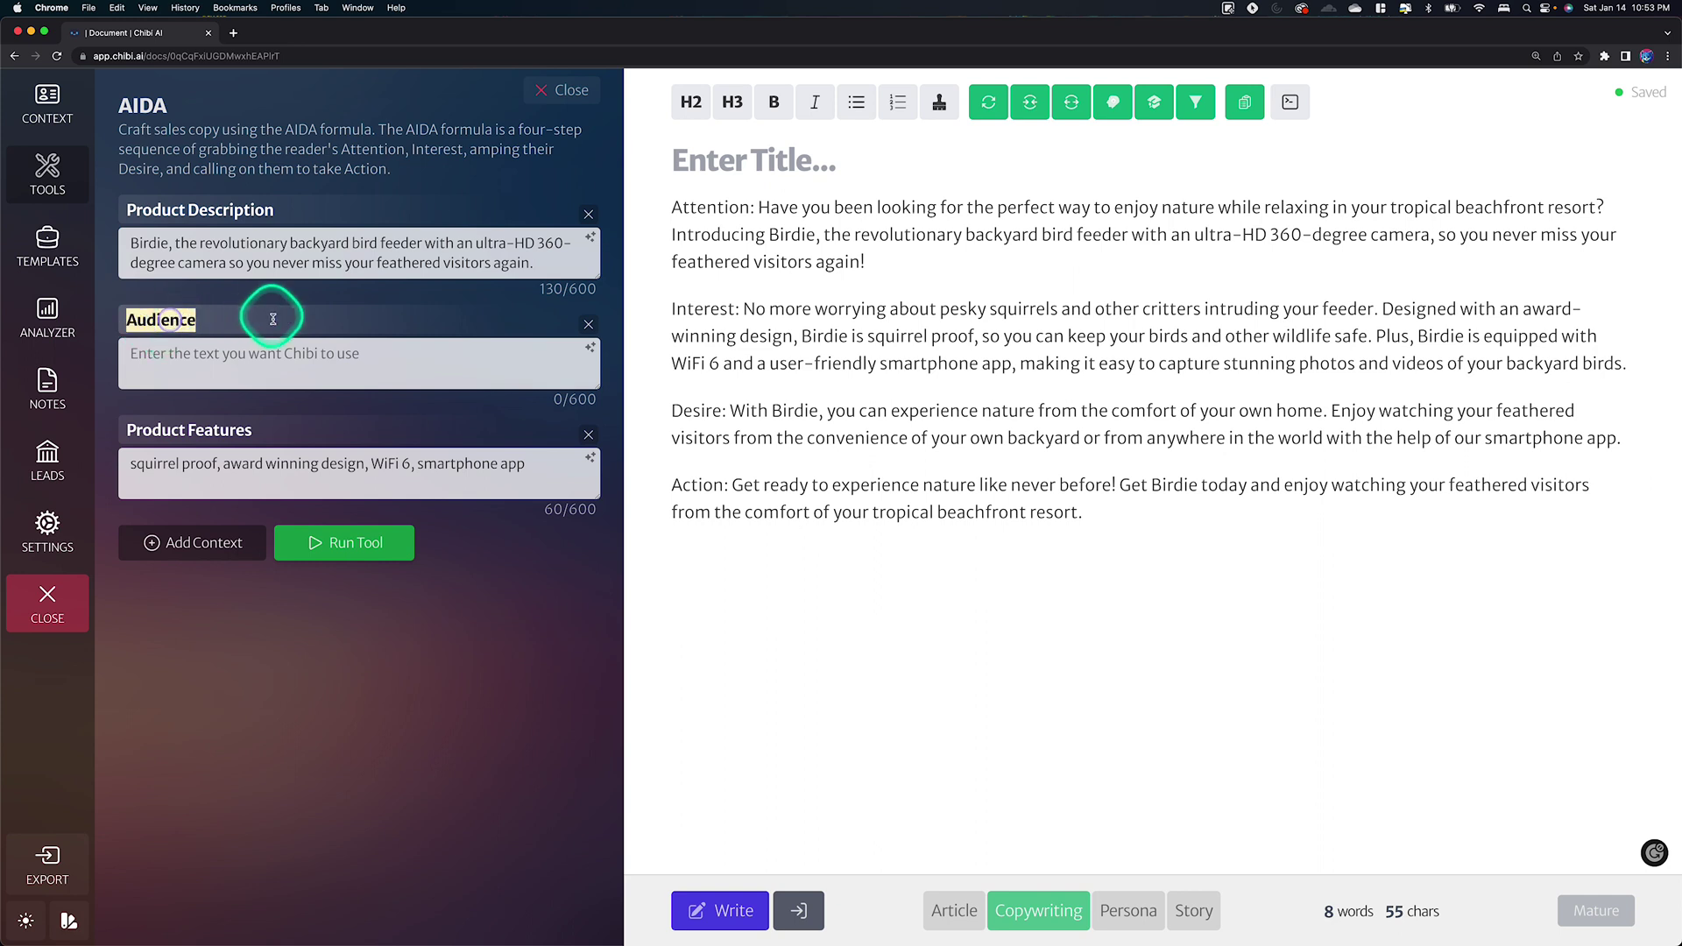
text(Location)
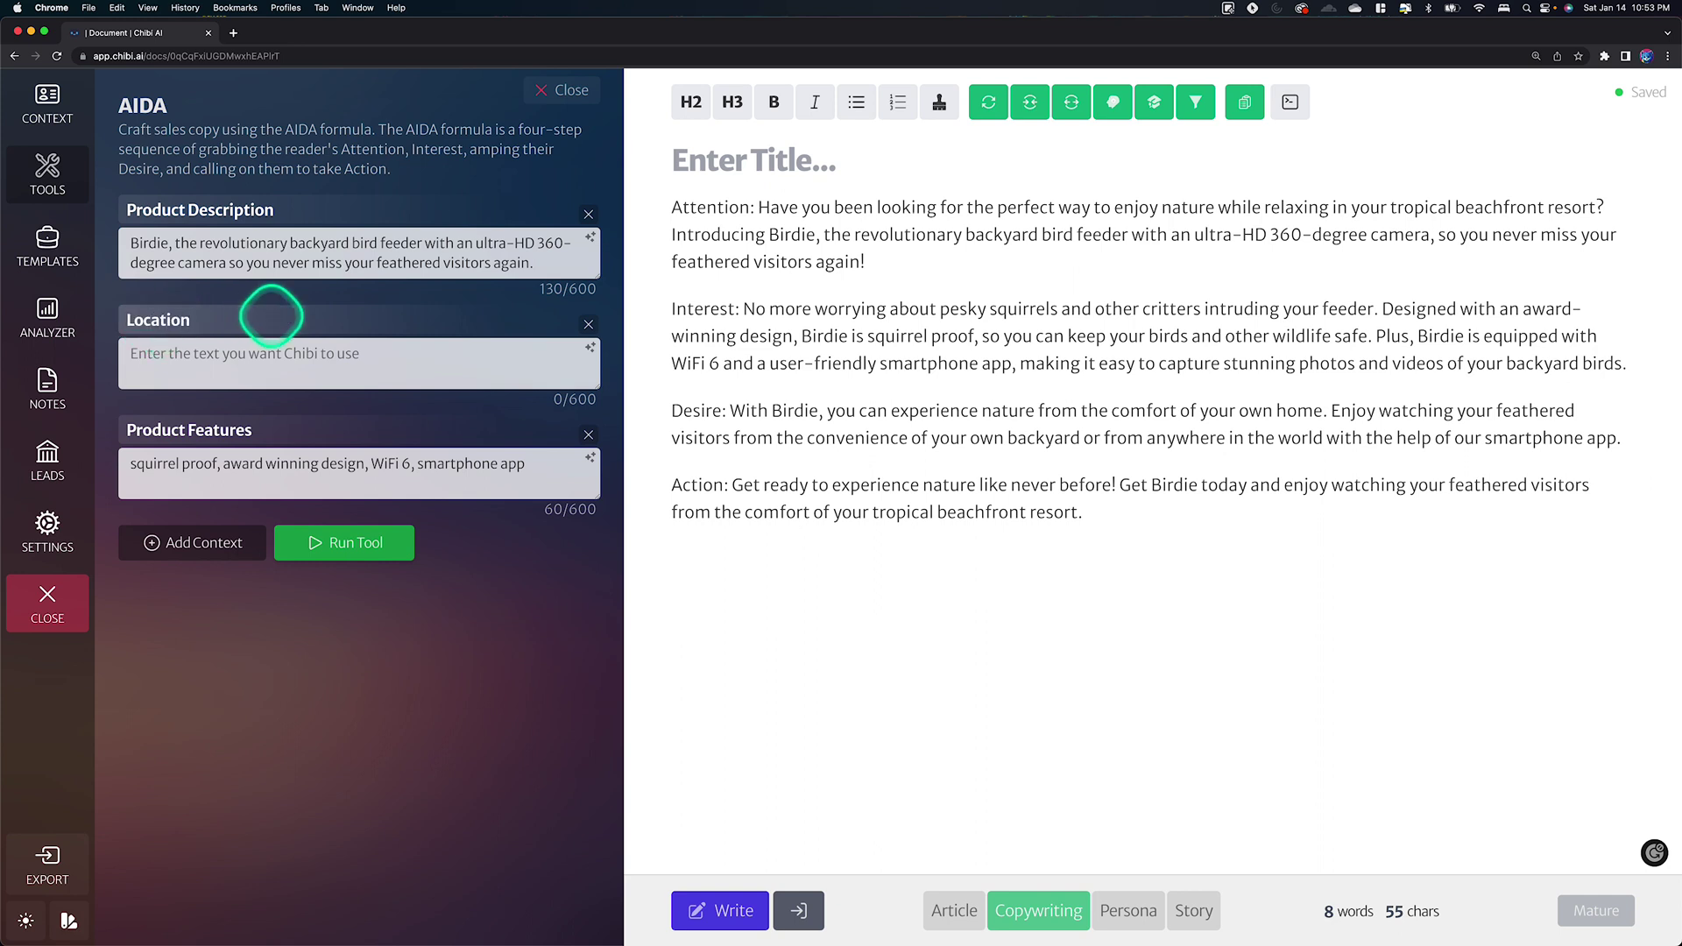
click(275, 348)
text(tropical beachfront resort)
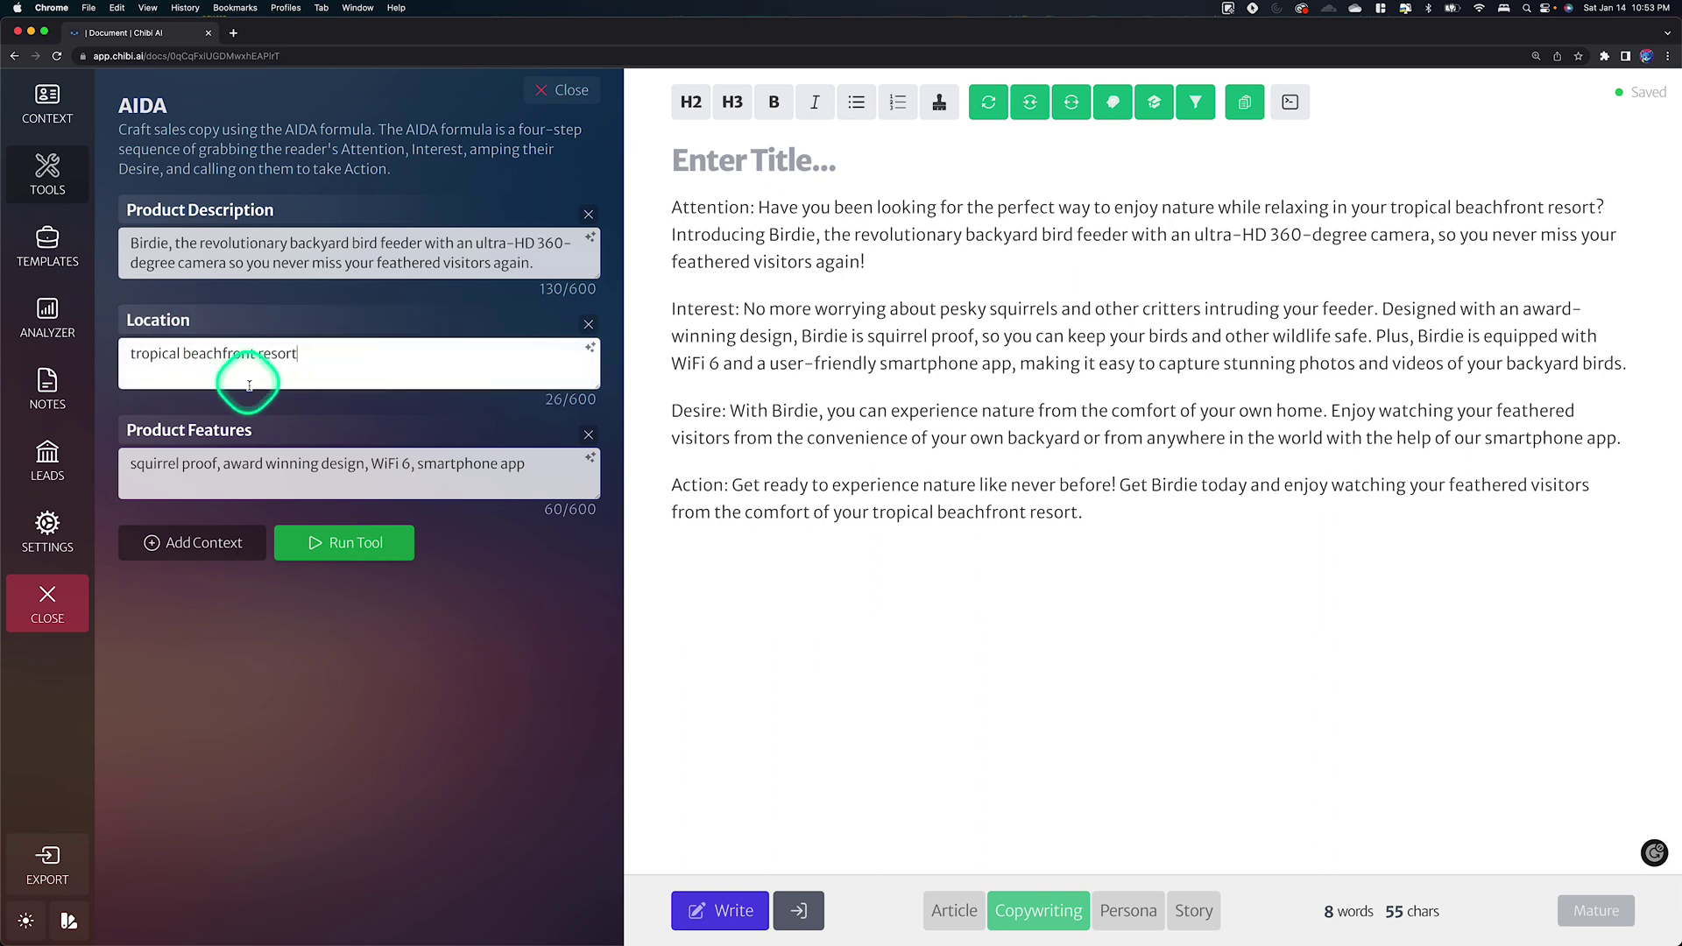